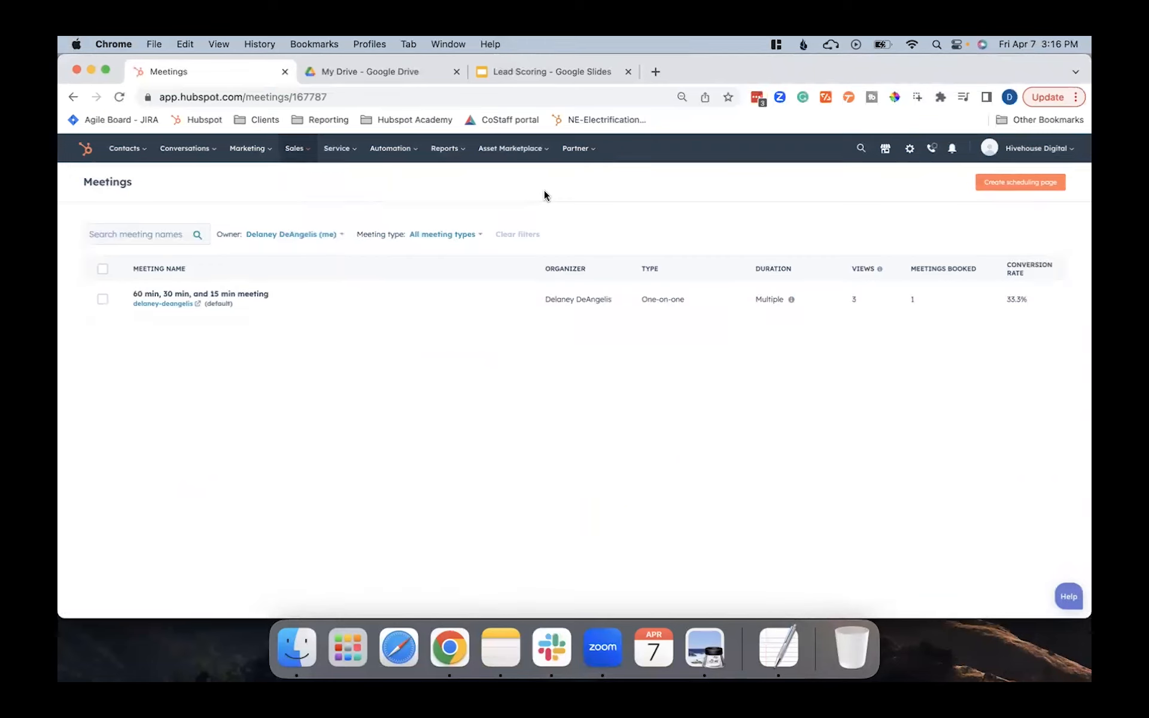
Step: Create a one-on-one scheduling page with the internal name "tech tip meeting"
click(1046, 189)
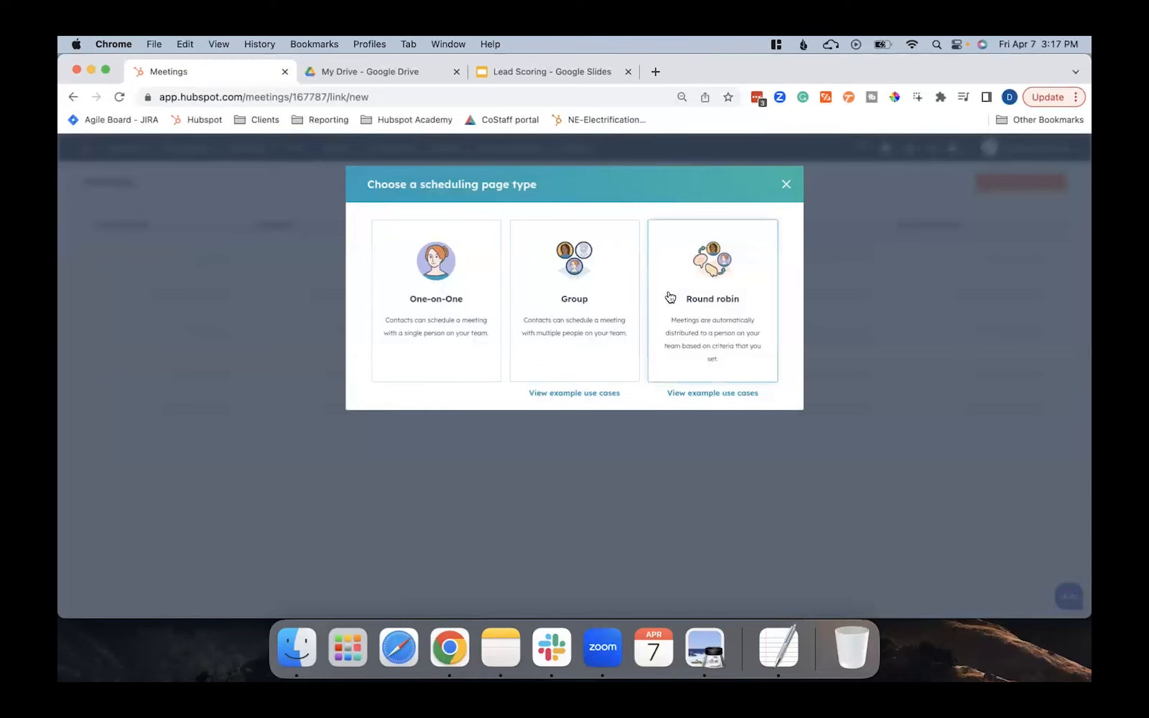
click(398, 328)
click(206, 300)
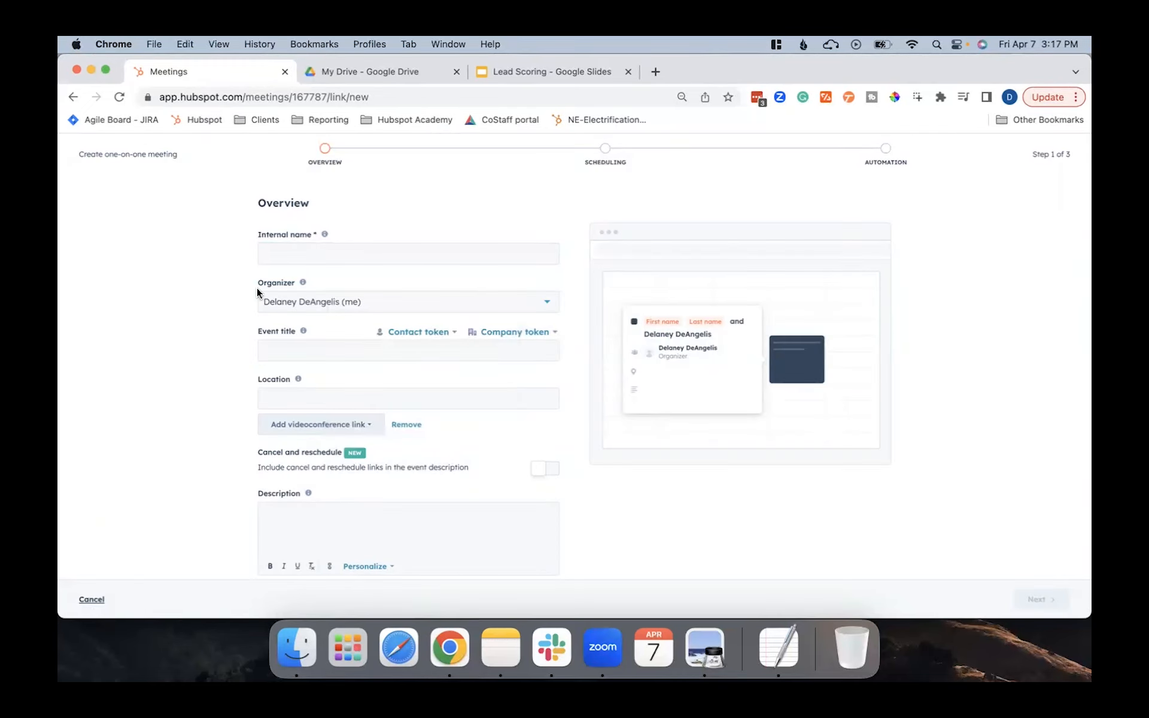
click(275, 258)
text(tech tip meeting)
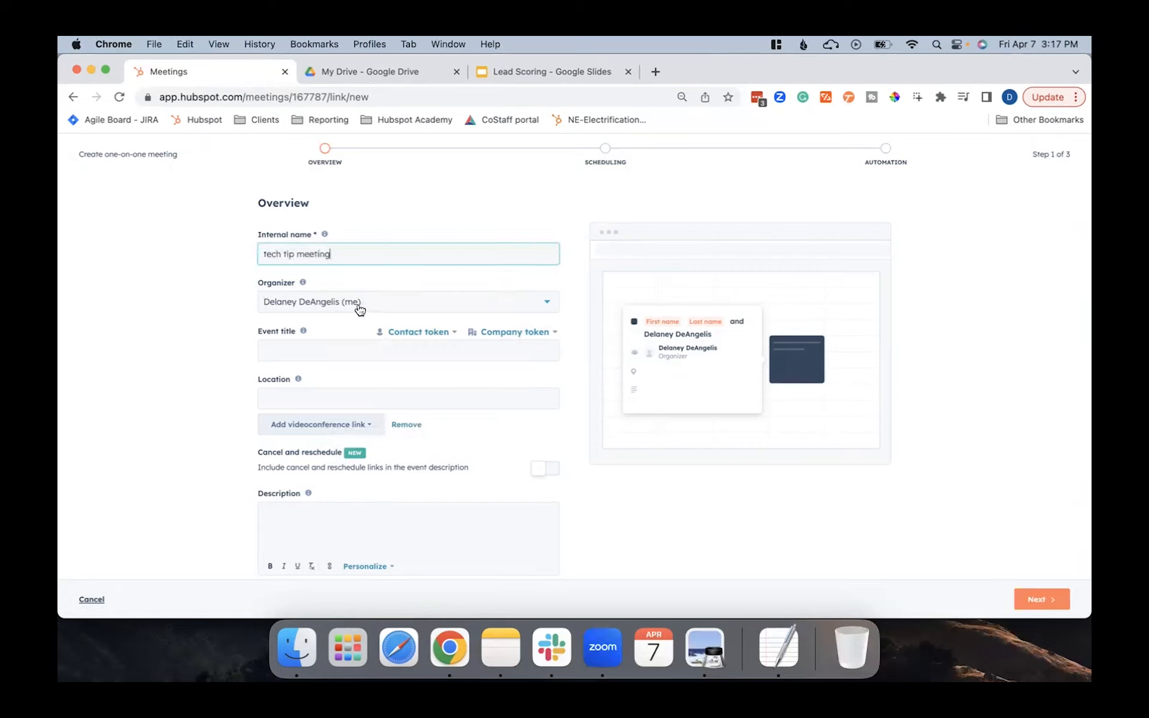
Step: Check the available organizers and set the event title to "Intro Call"
click(360, 309)
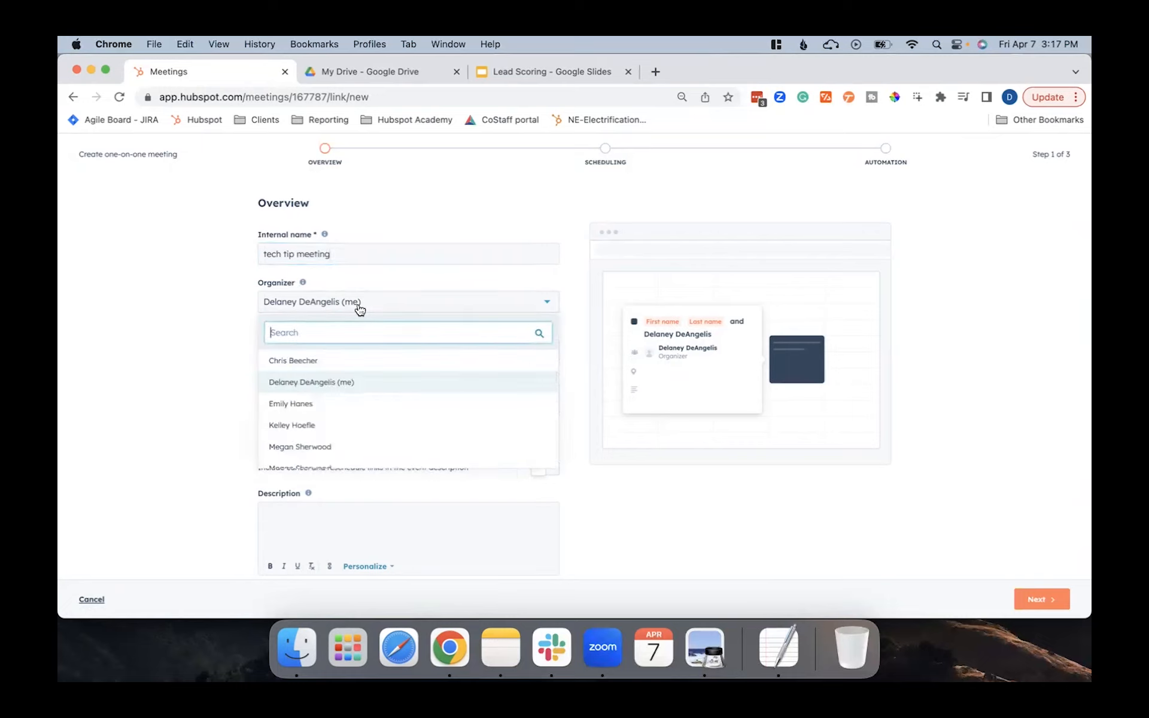
scroll(347, 417, up, 1)
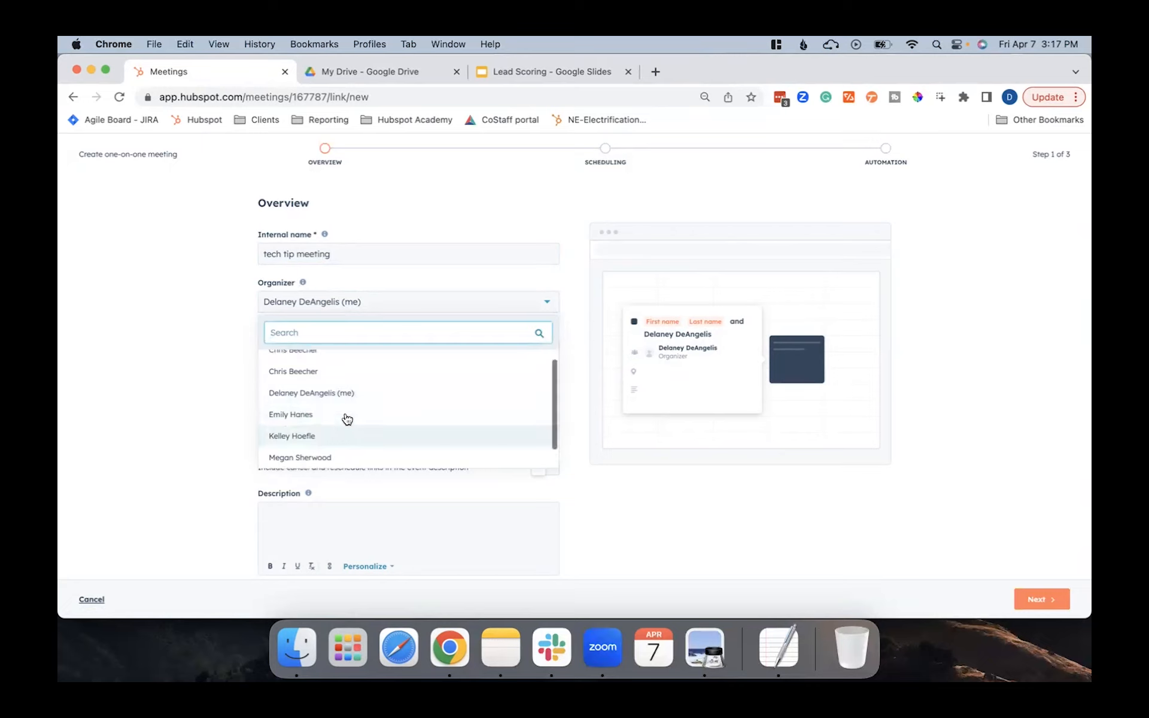
click(372, 304)
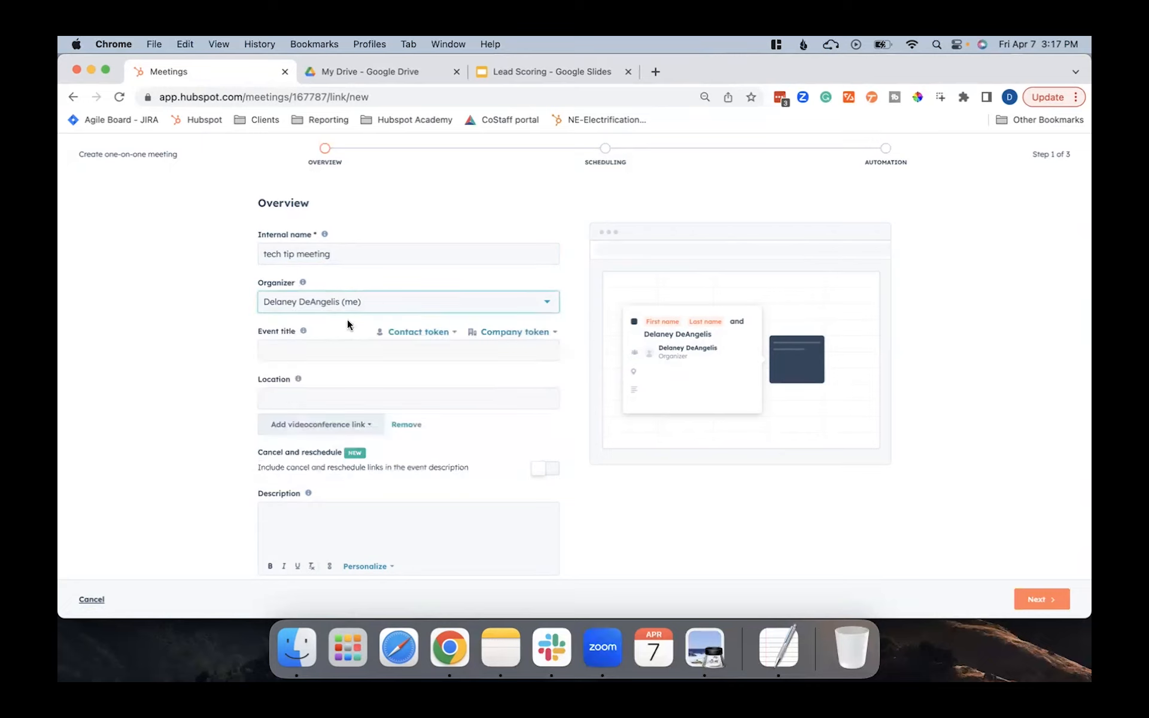
click(325, 347)
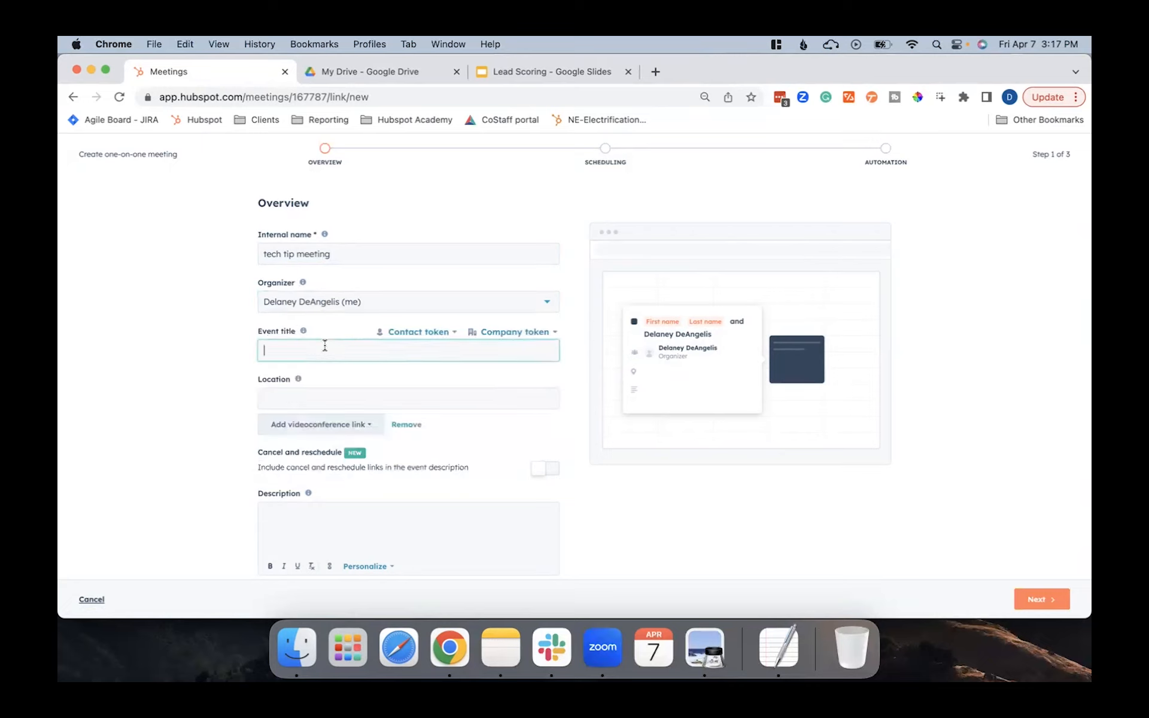
text(Intro Call)
click(251, 418)
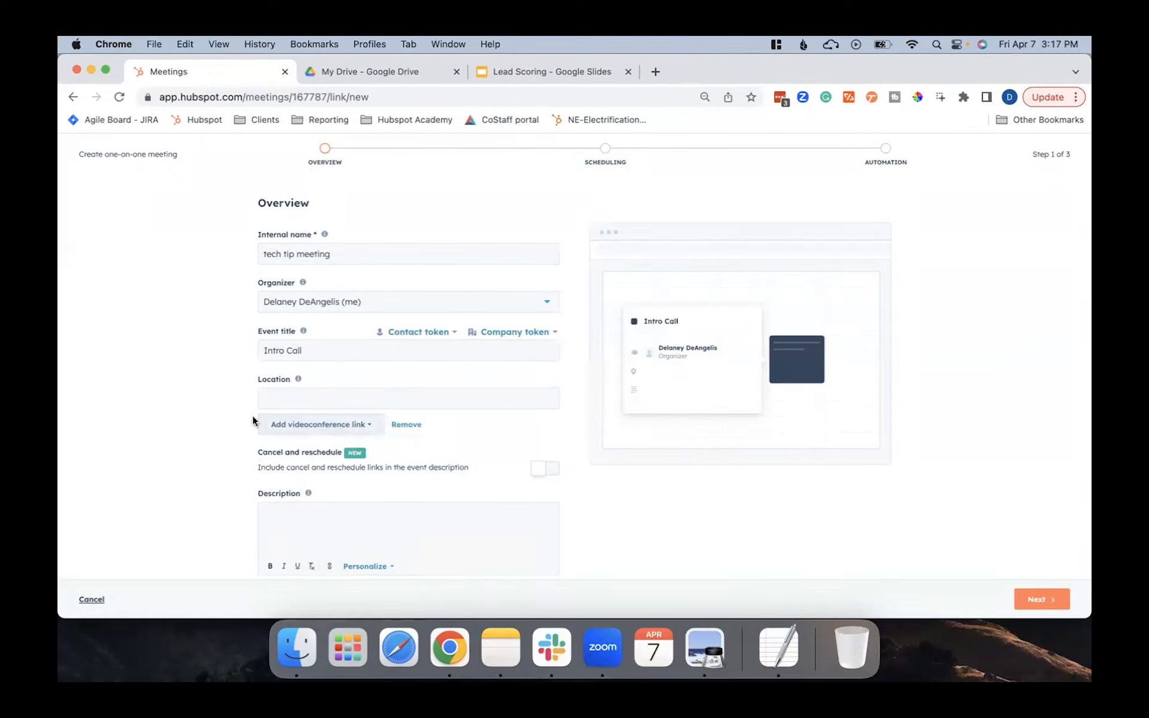
Step: Check the videoconference link options and set the meeting location to "Zoom"
click(334, 431)
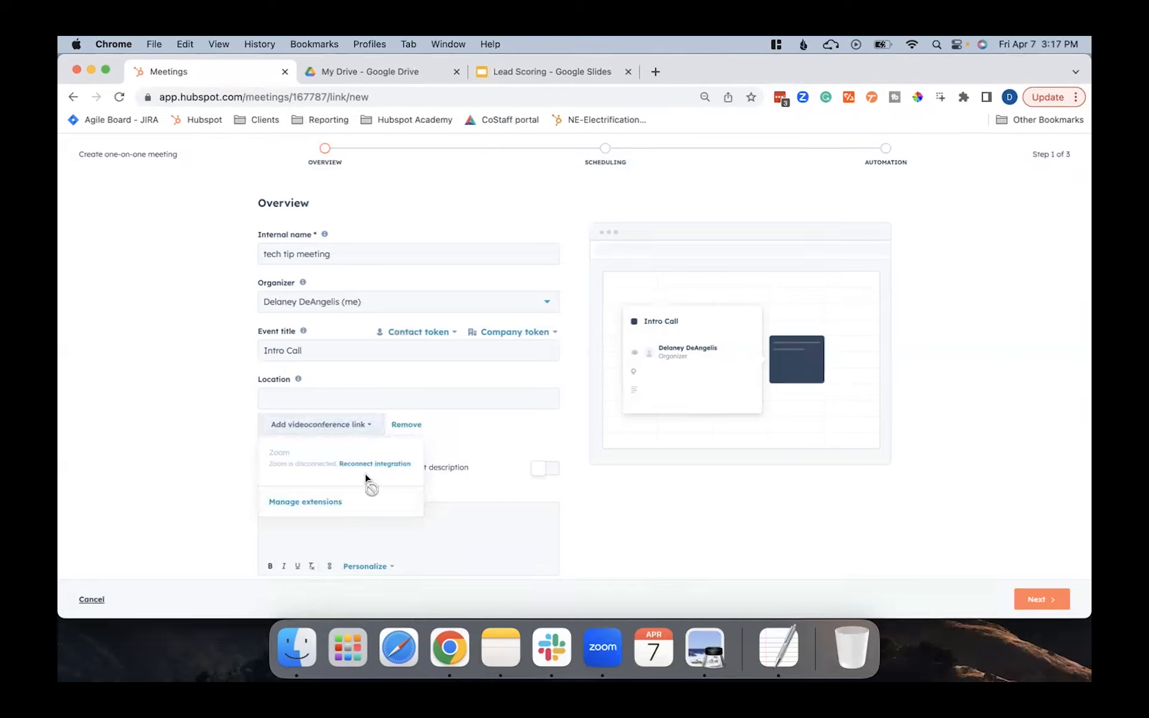
click(323, 399)
text(Zoom)
click(226, 454)
Step: Include cancel and reschedule links, and add the description "In this call, we will meet to discuss your needs."
scroll(226, 453, down, 2)
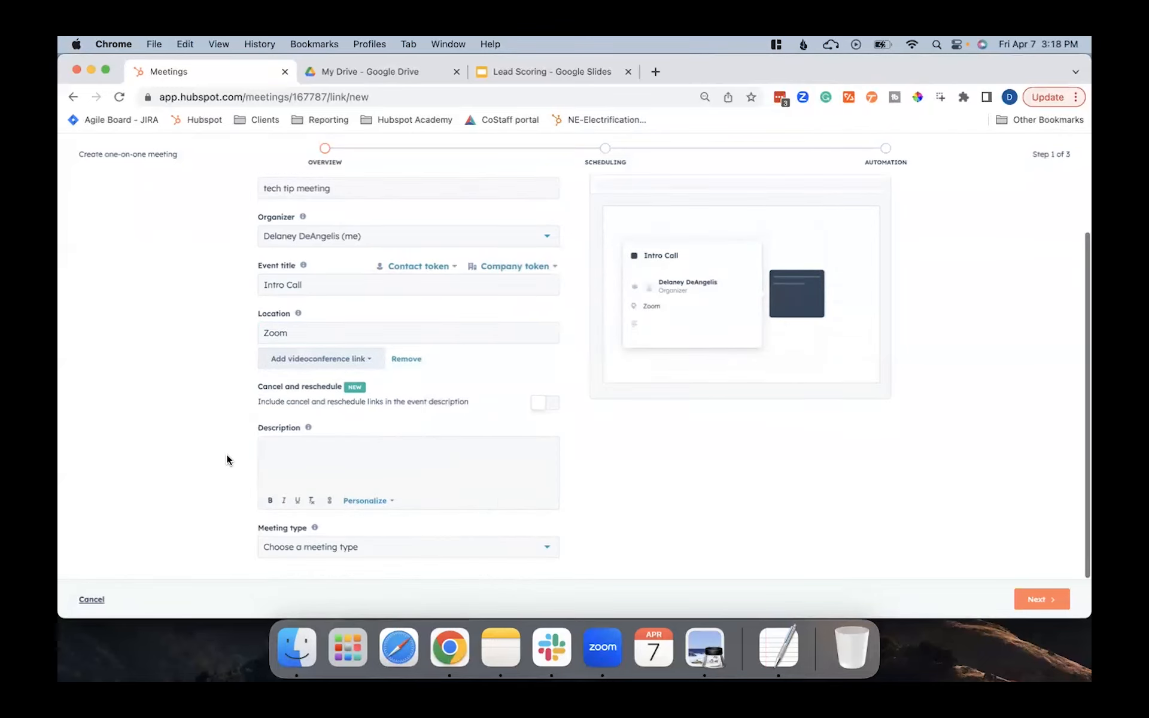
click(545, 405)
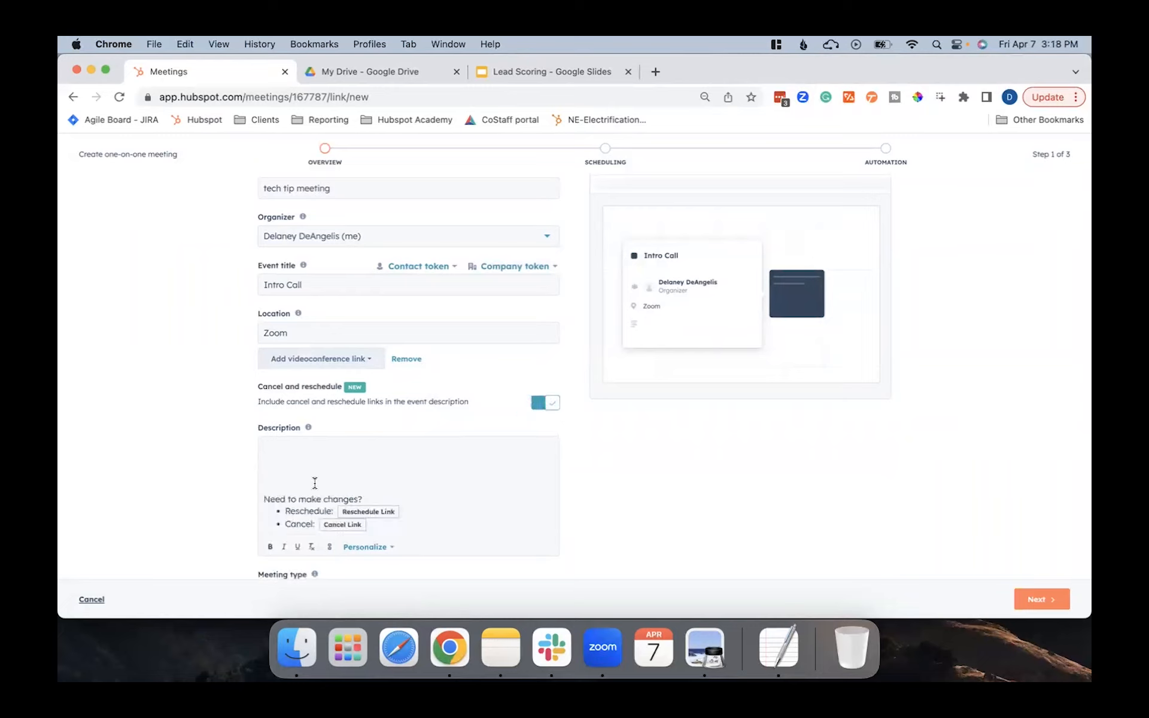
scroll(374, 512, down, 2)
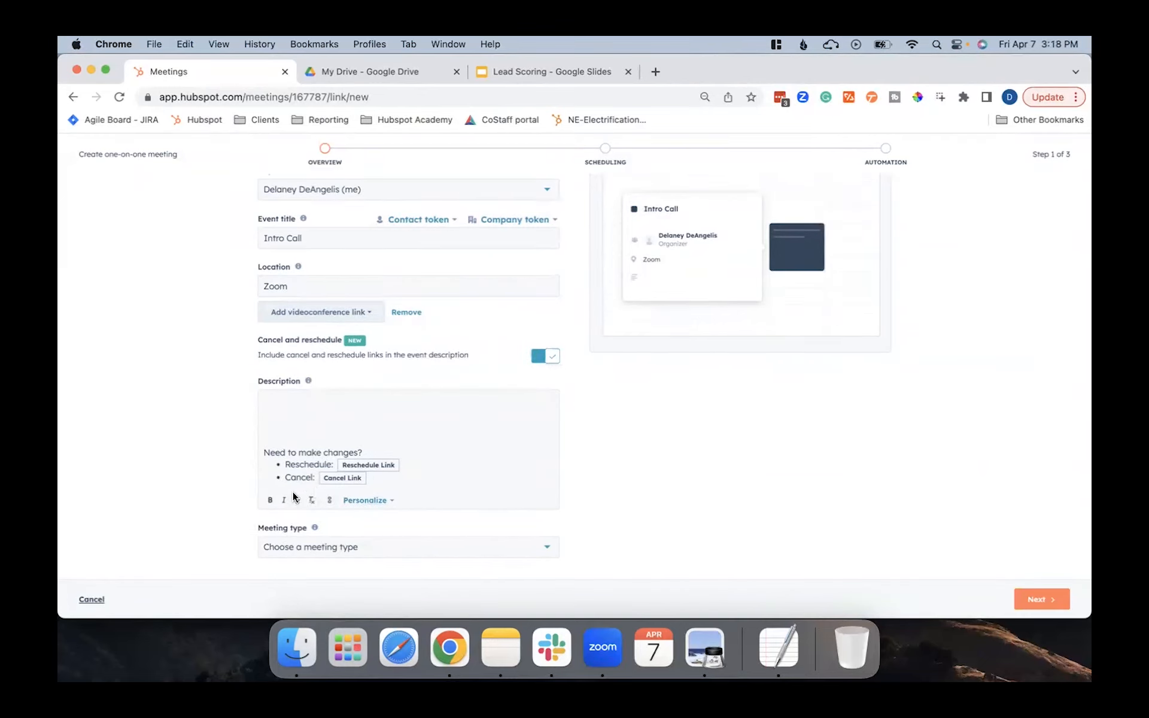
click(311, 417)
click(367, 504)
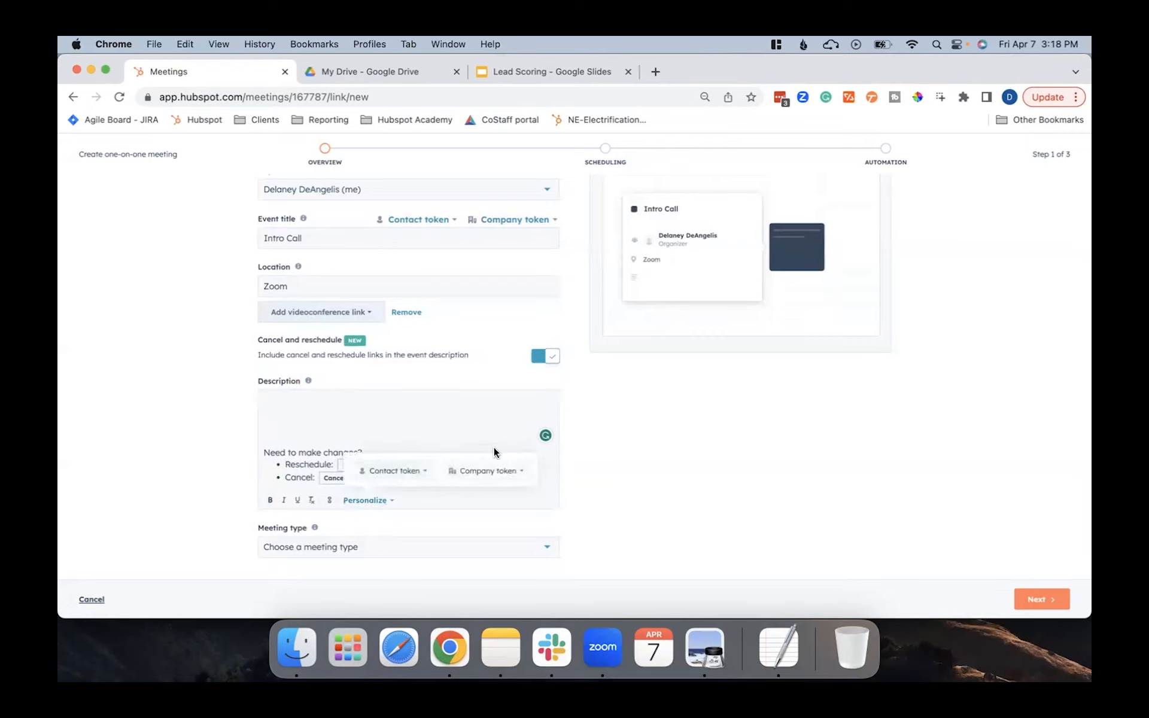
click(286, 408)
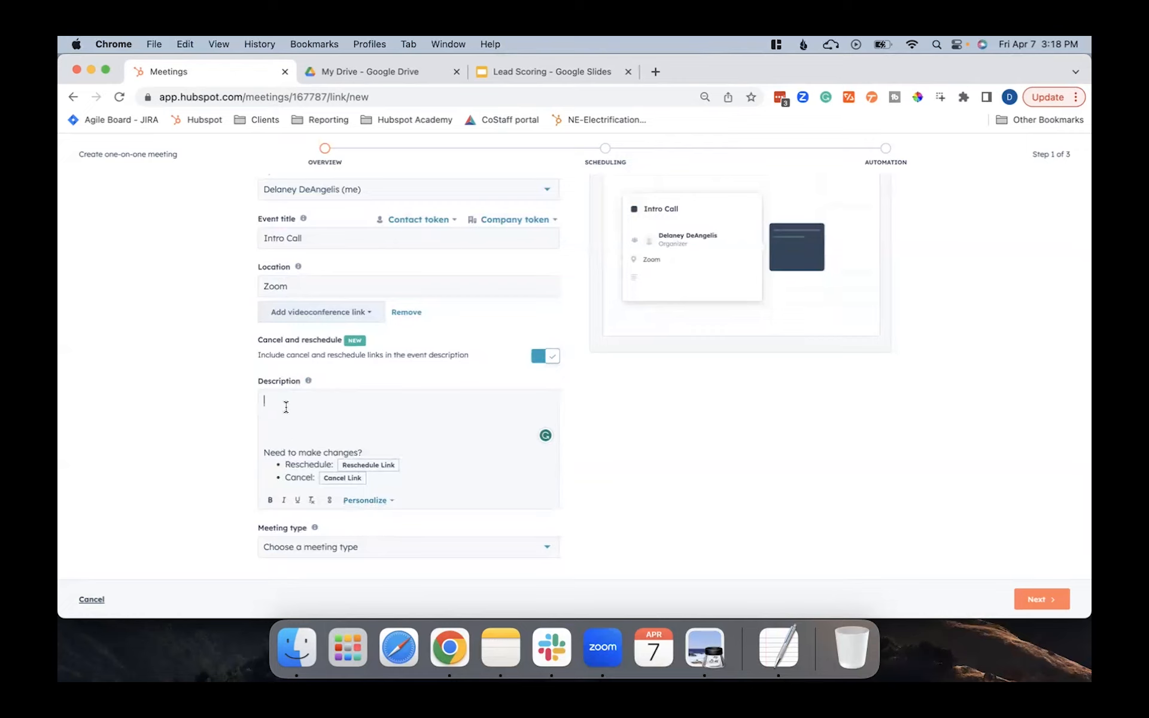
text(In this call, we will meet to discuss your needs.)
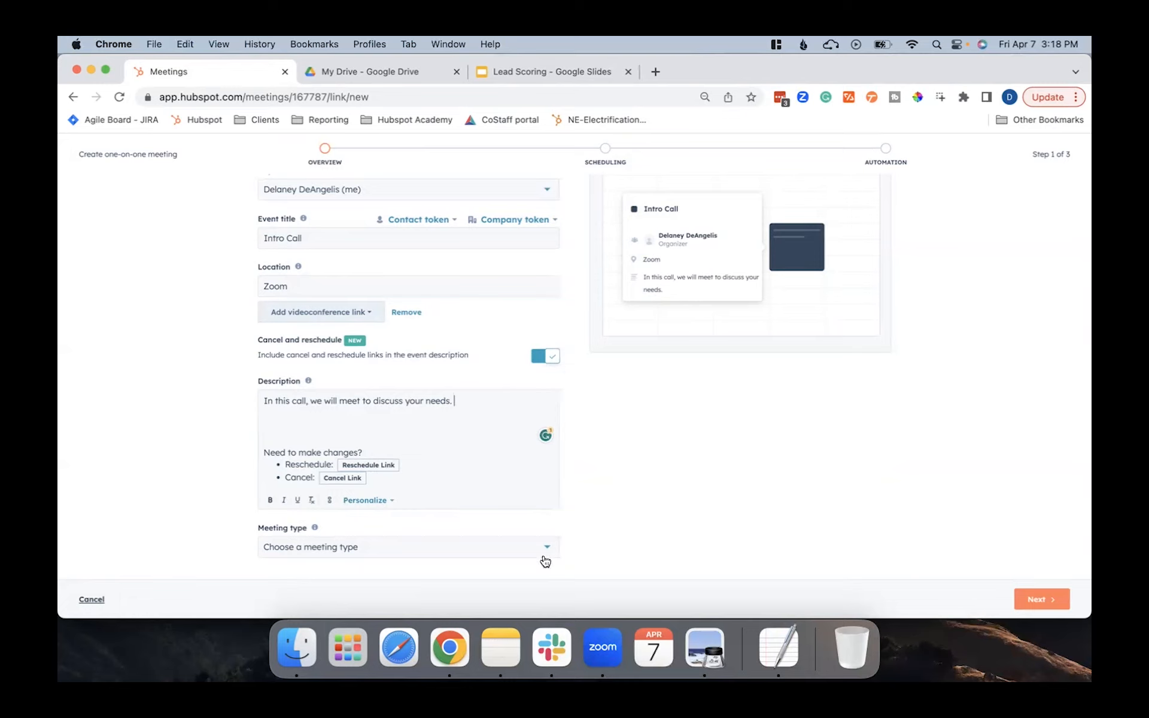
Step: Set the meeting type to Discovery / Connect Call and continue to the scheduling stage
click(512, 557)
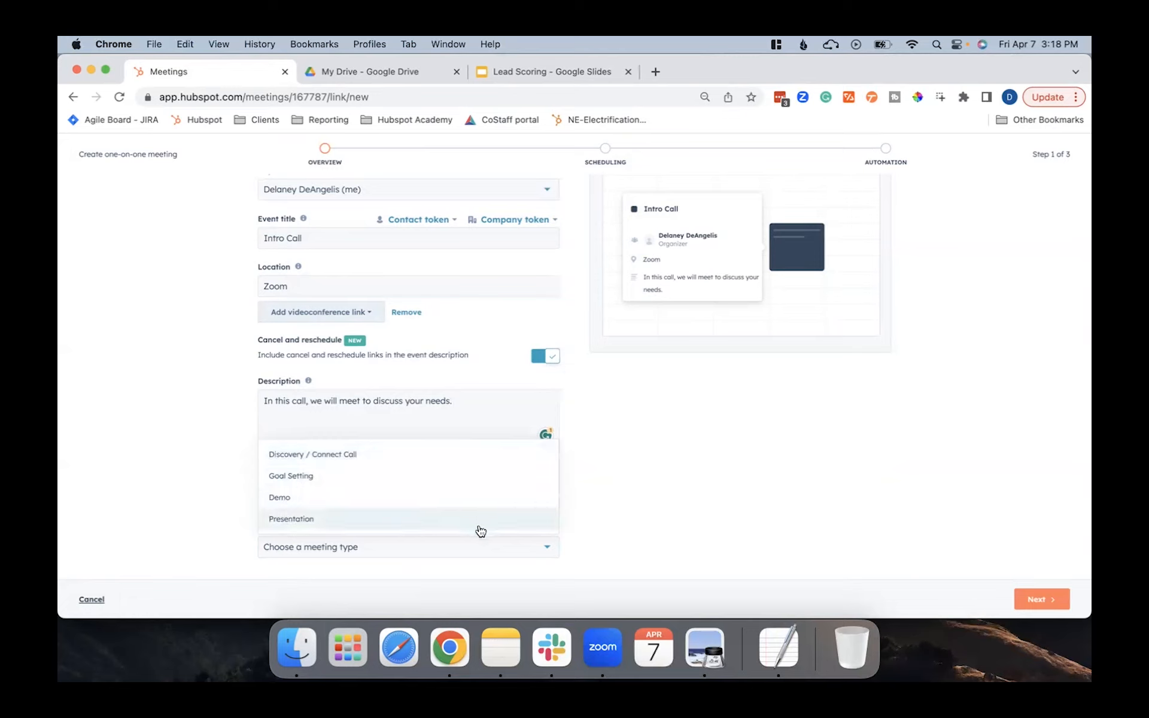
click(424, 453)
scroll(672, 494, up, 2)
scroll(672, 494, down, 2)
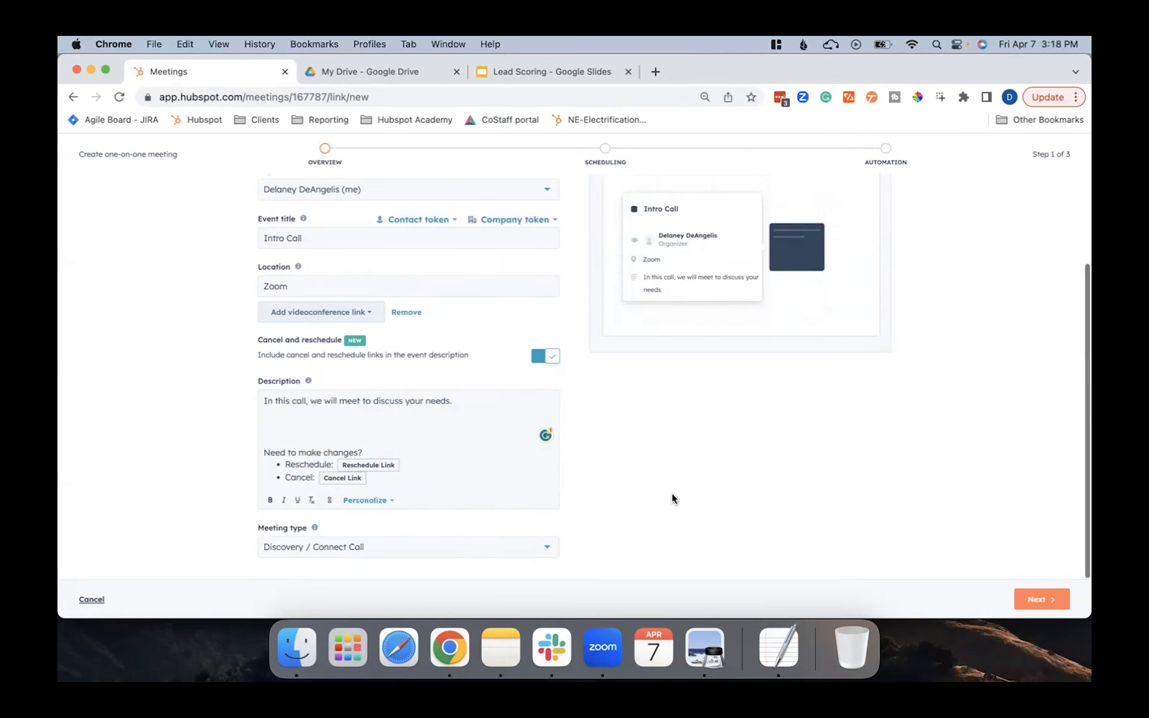
click(1041, 600)
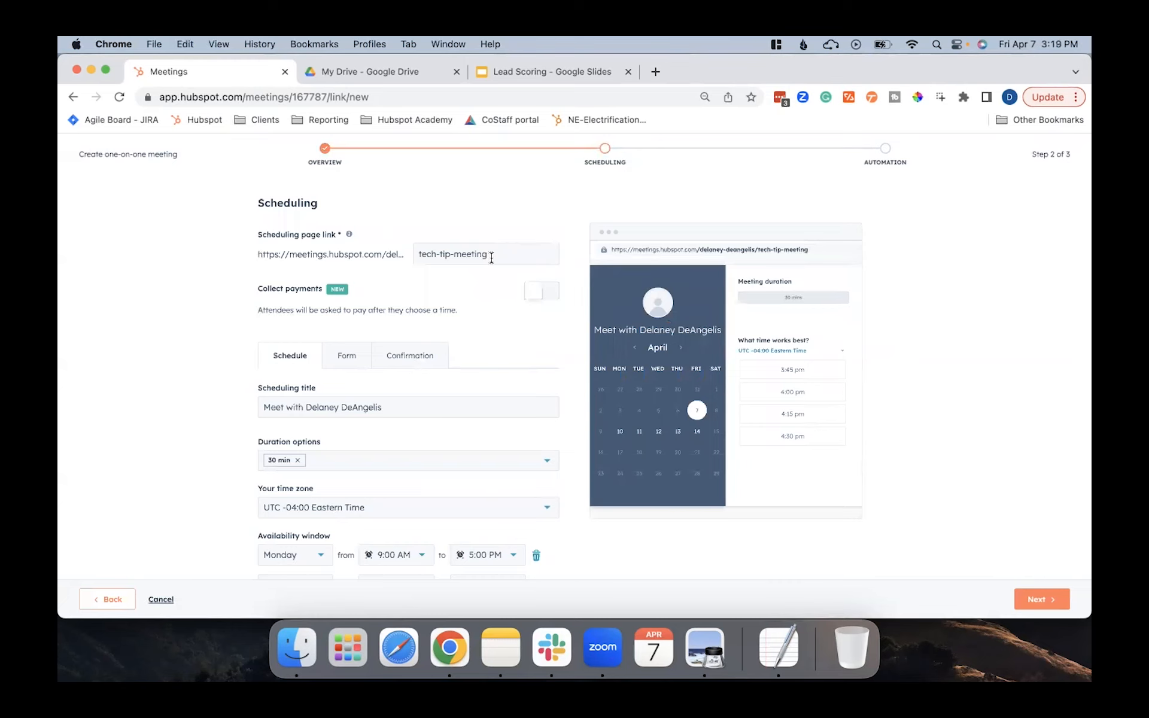
Step: Try to turn on payment collection for the scheduling page
click(541, 290)
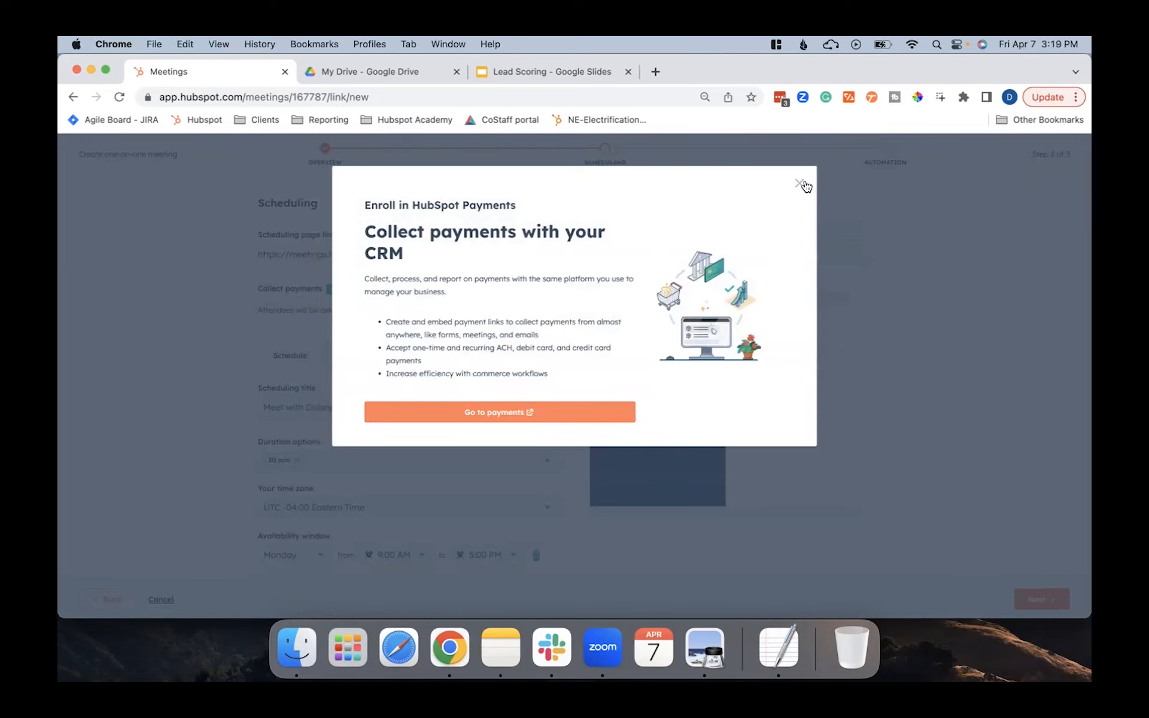
click(800, 183)
Step: Add 45 min and 1 hr to the meeting's duration options
scroll(454, 305, down, 4)
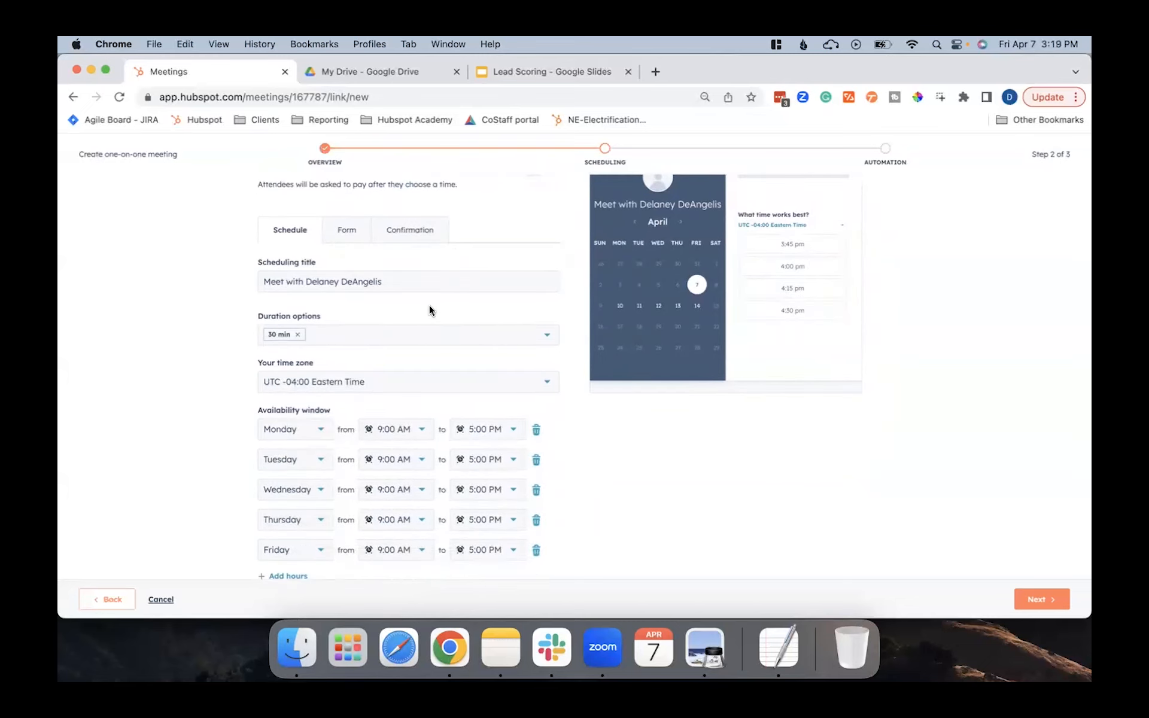
scroll(411, 266, up, 1)
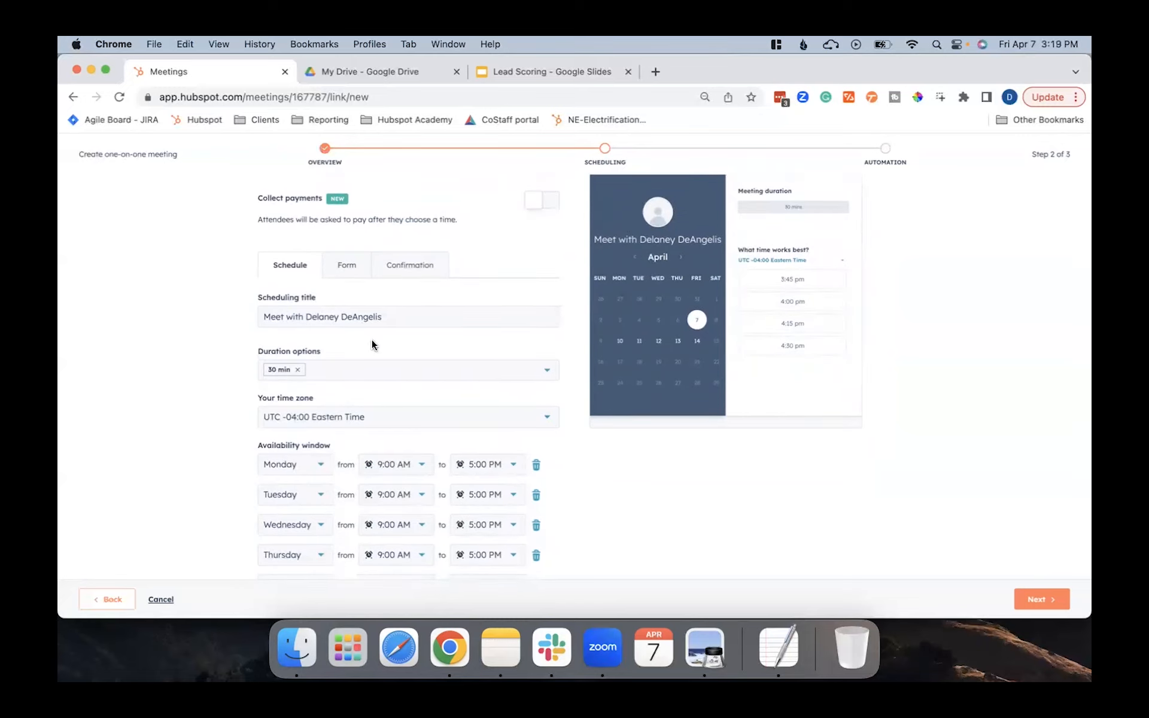
scroll(341, 333, down, 1)
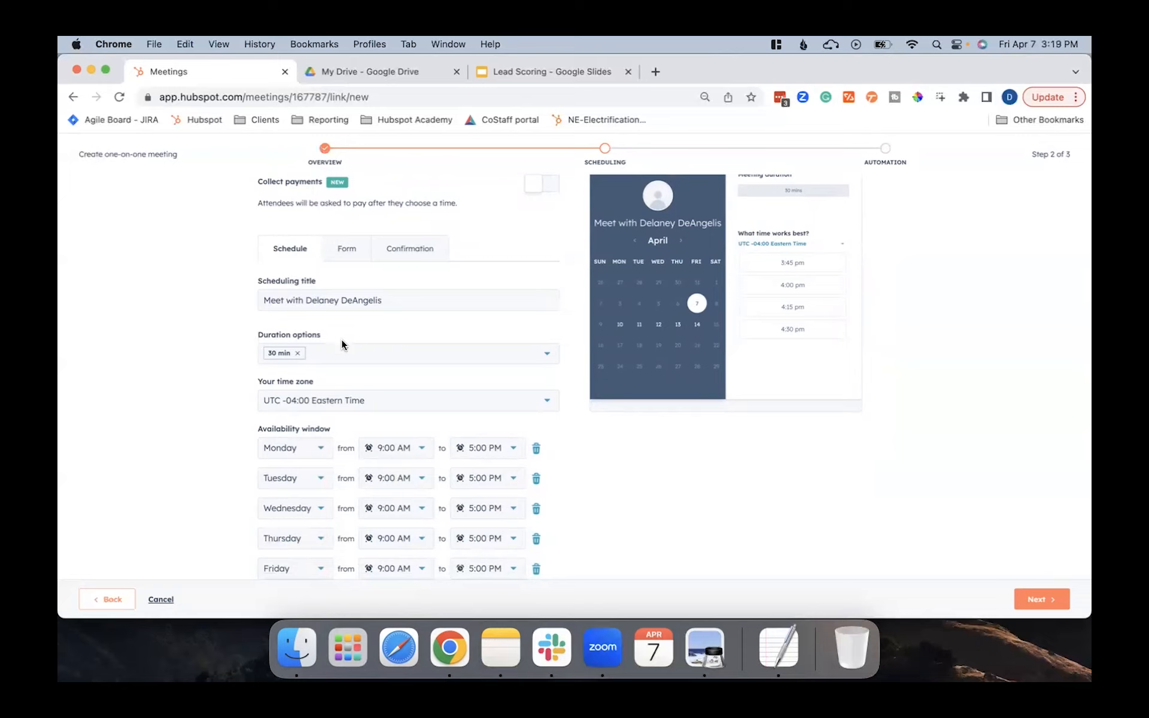
click(343, 358)
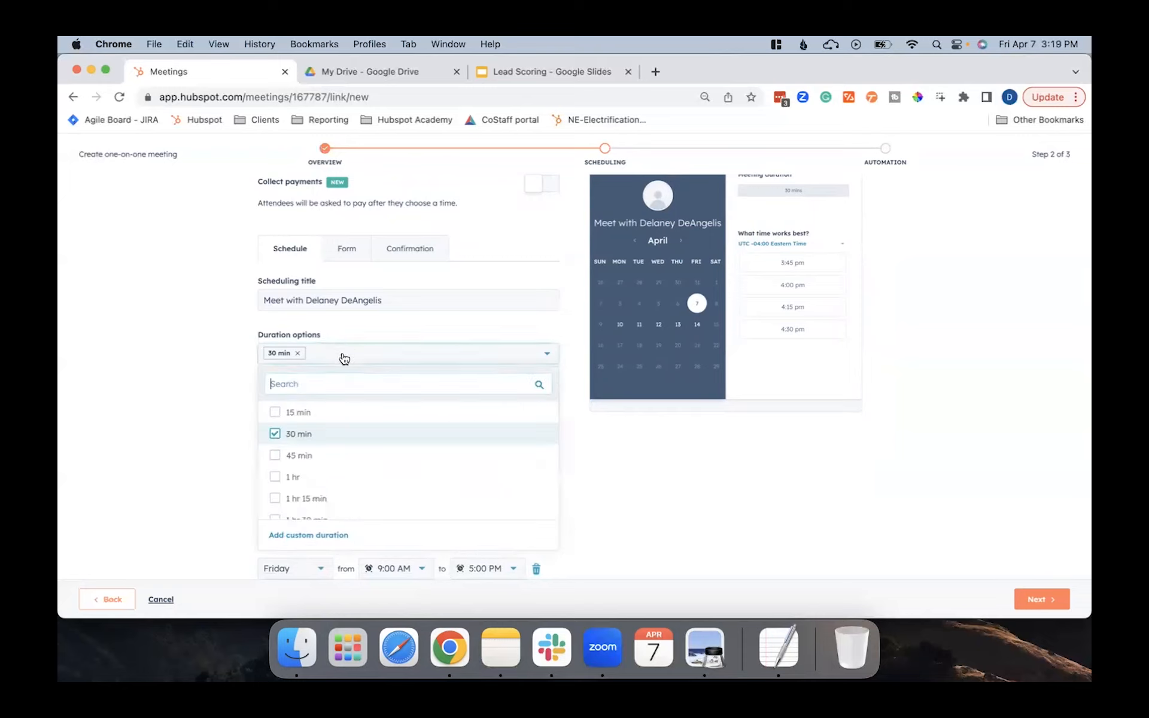
scroll(306, 440, down, 3)
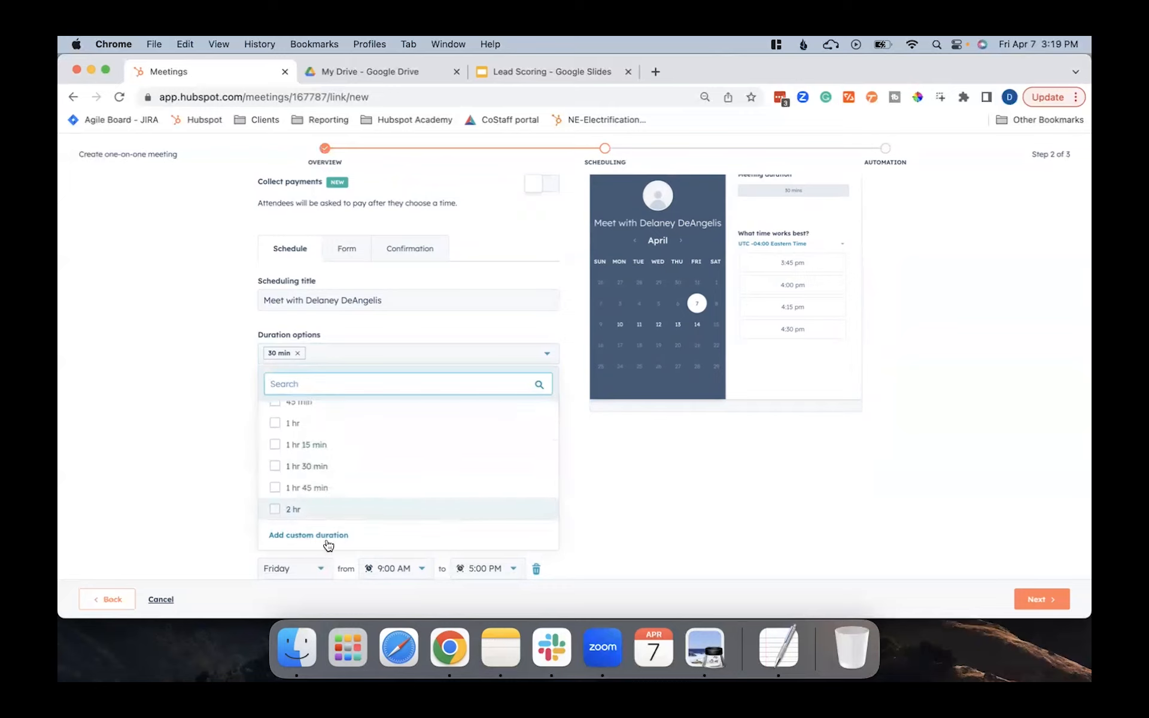
scroll(365, 477, up, 3)
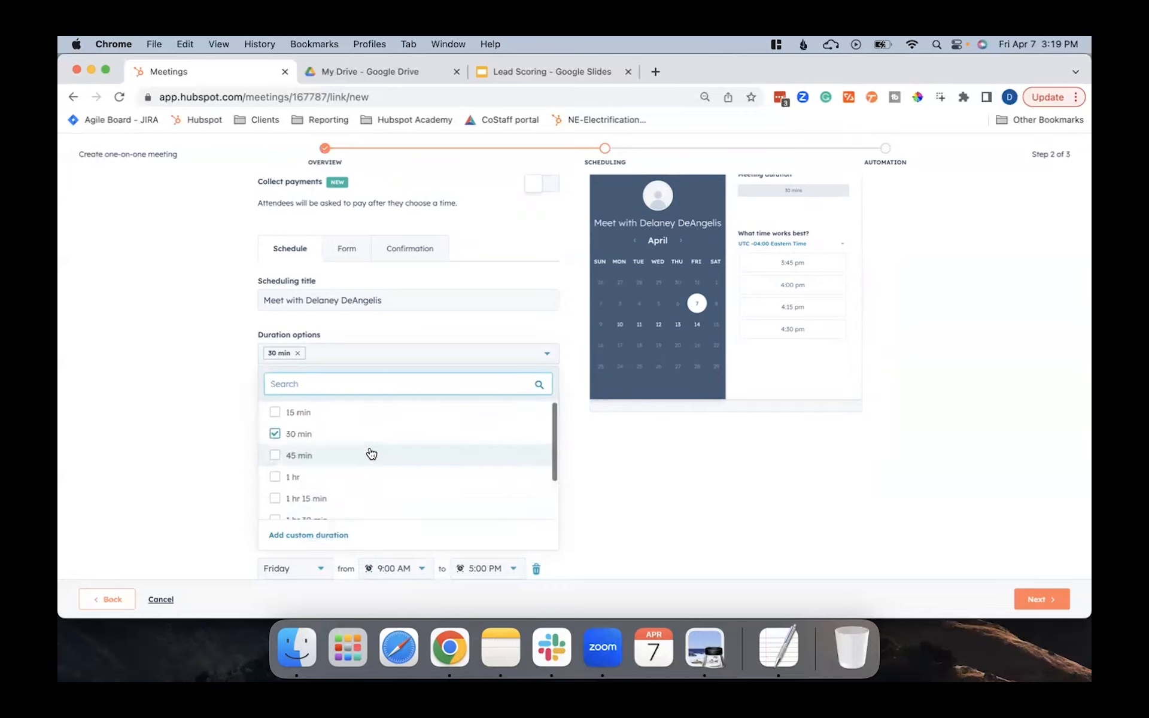
click(307, 455)
click(295, 477)
click(213, 351)
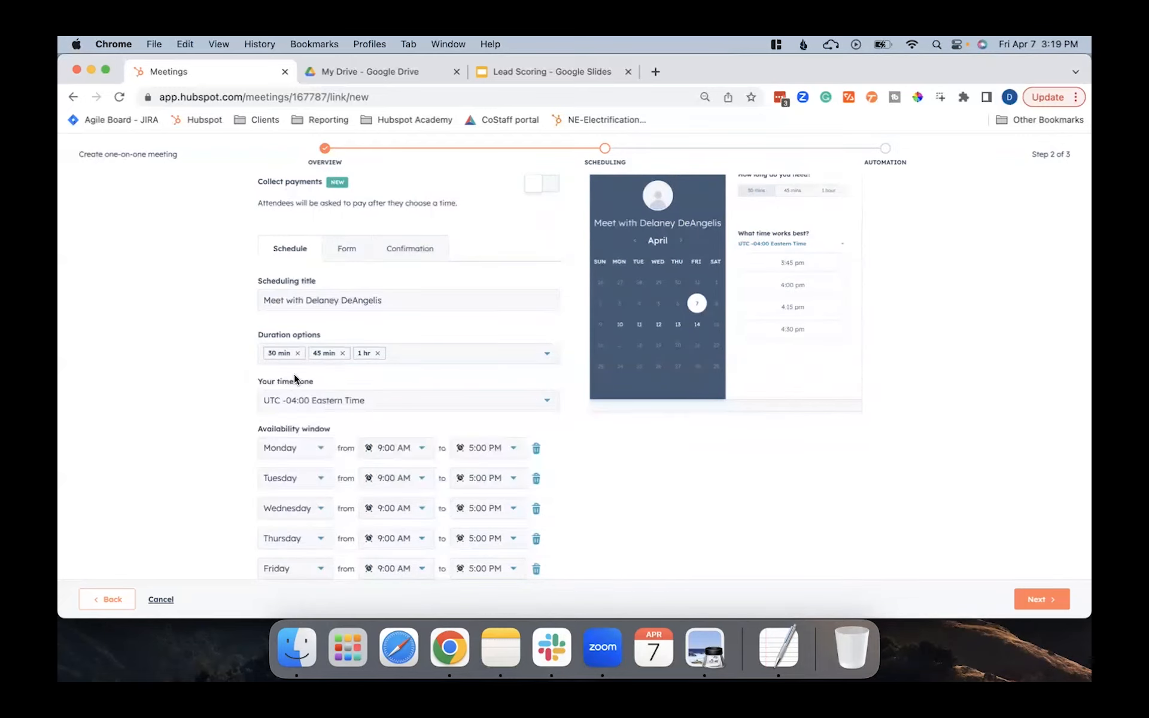
scroll(305, 377, down, 2)
click(379, 333)
click(379, 333)
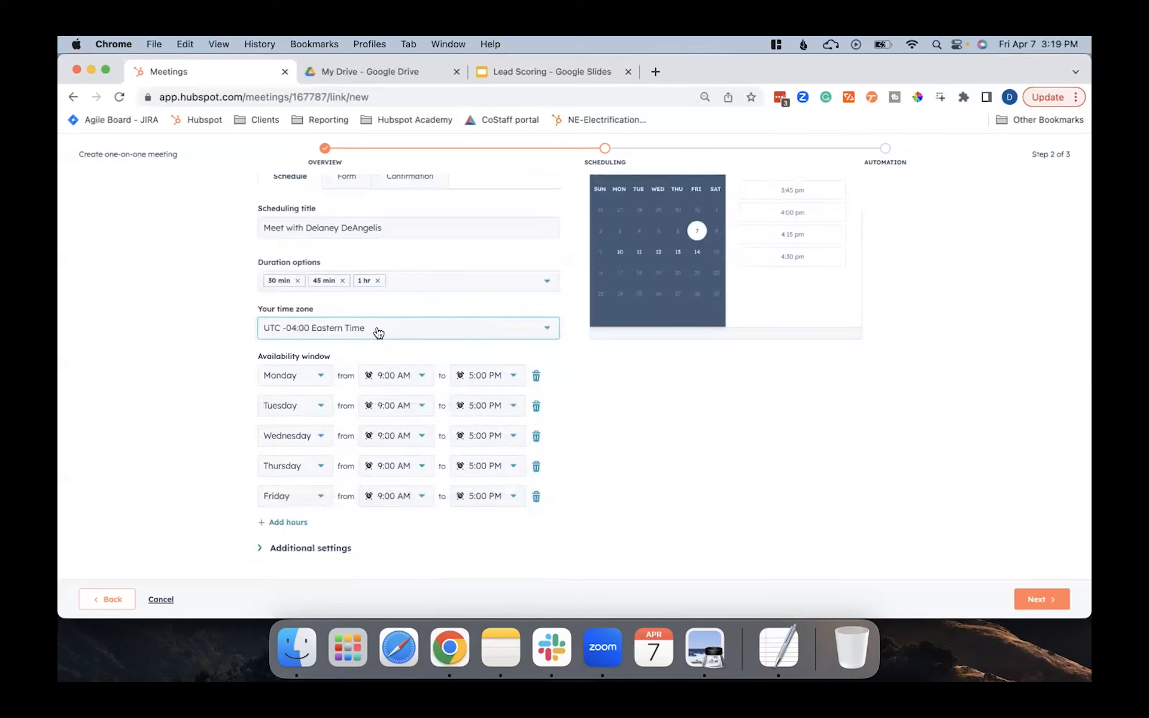
scroll(378, 332, down, 1)
click(679, 442)
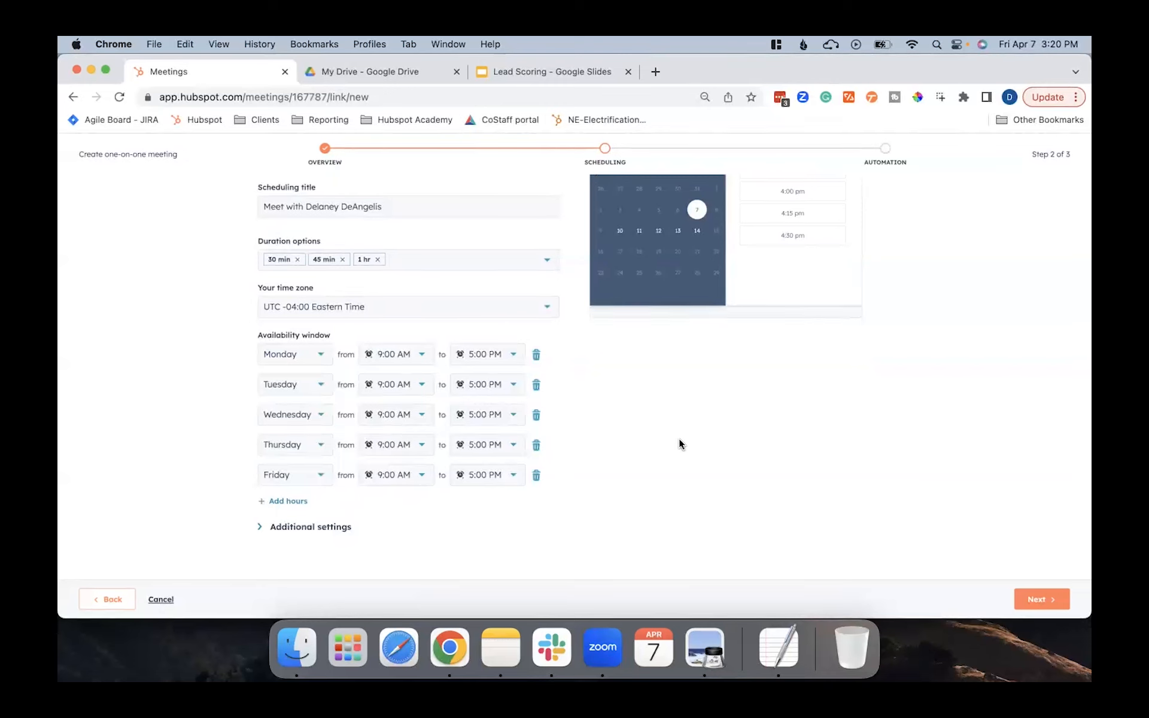
Step: Set the end of the Monday and Tuesday availability windows to 2:30 PM
click(502, 355)
text(2:30)
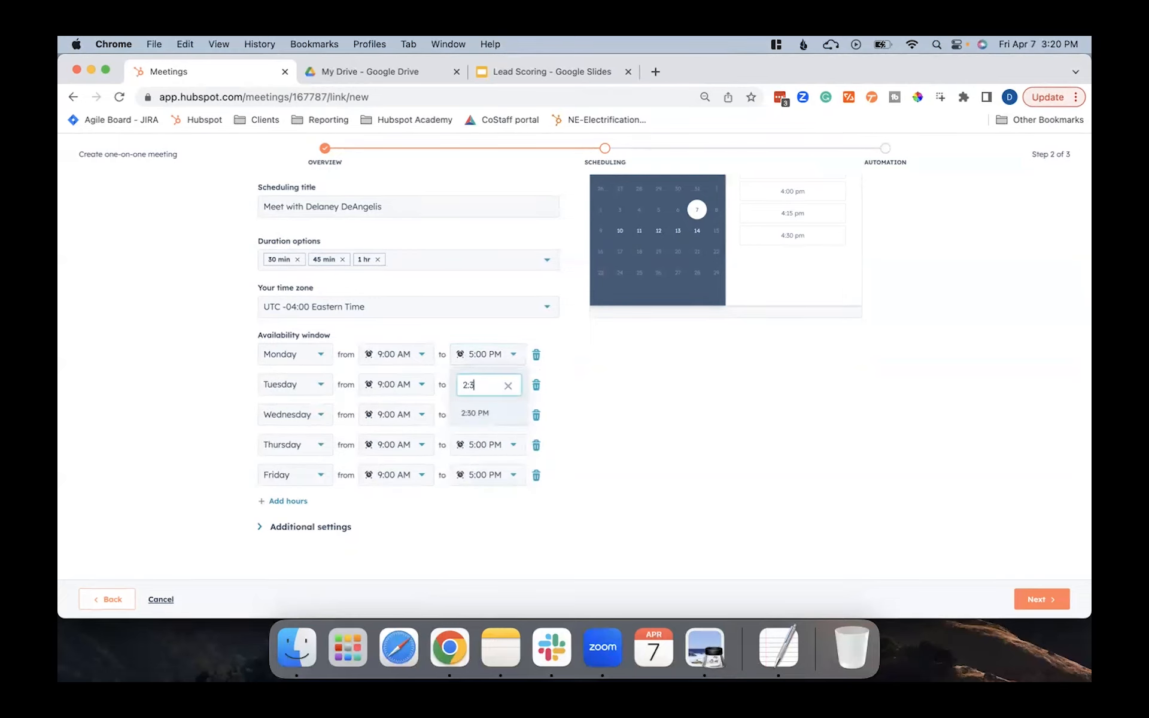
click(503, 413)
click(502, 415)
text(2:30)
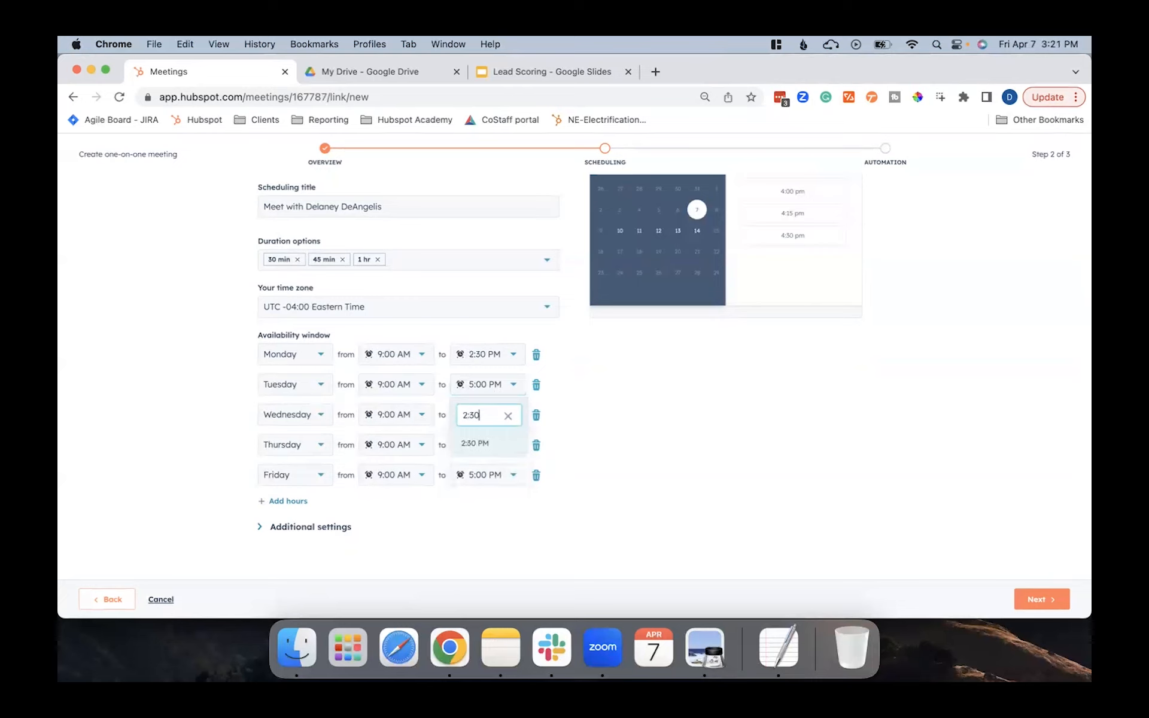
click(476, 444)
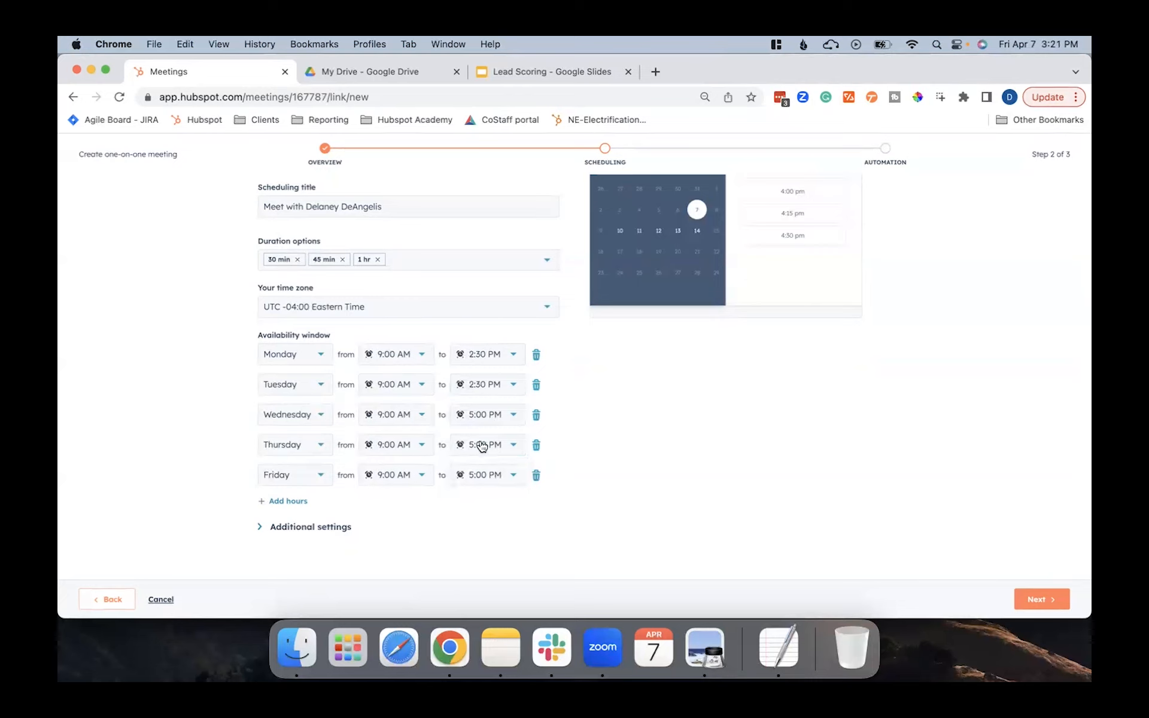
Step: Set the end of the Wednesday, Thursday and Friday availability windows to 2:30 PM
click(500, 426)
text(2:30)
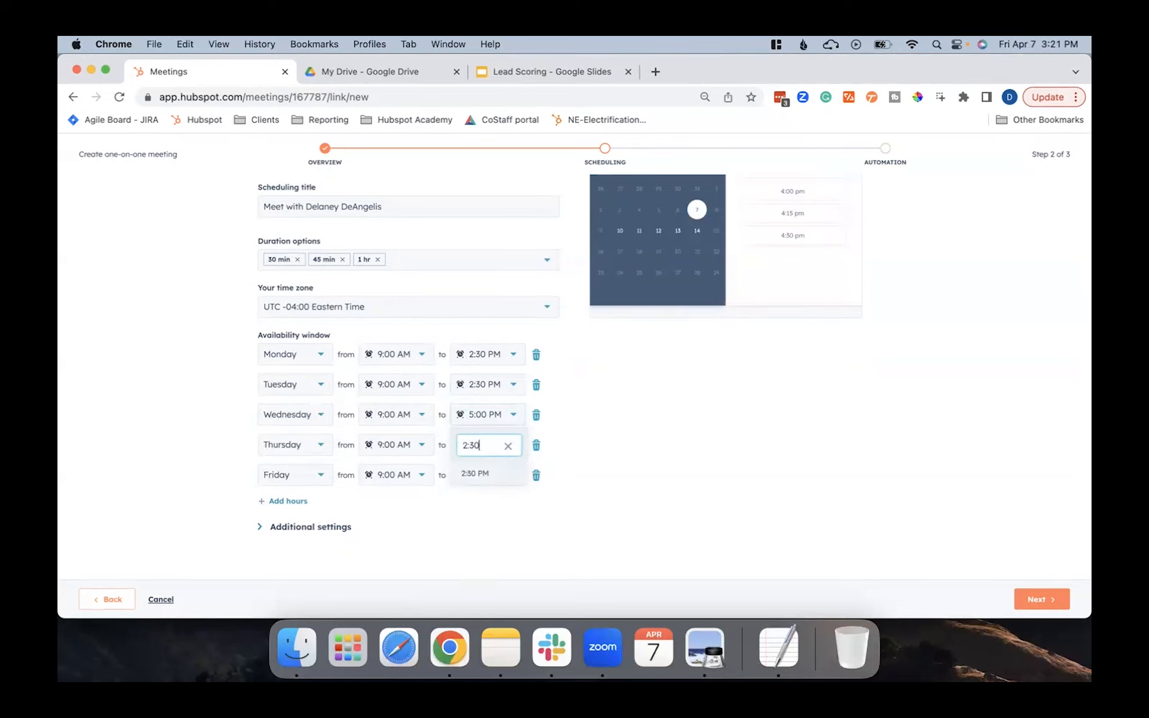
click(479, 470)
click(485, 472)
text(2:30)
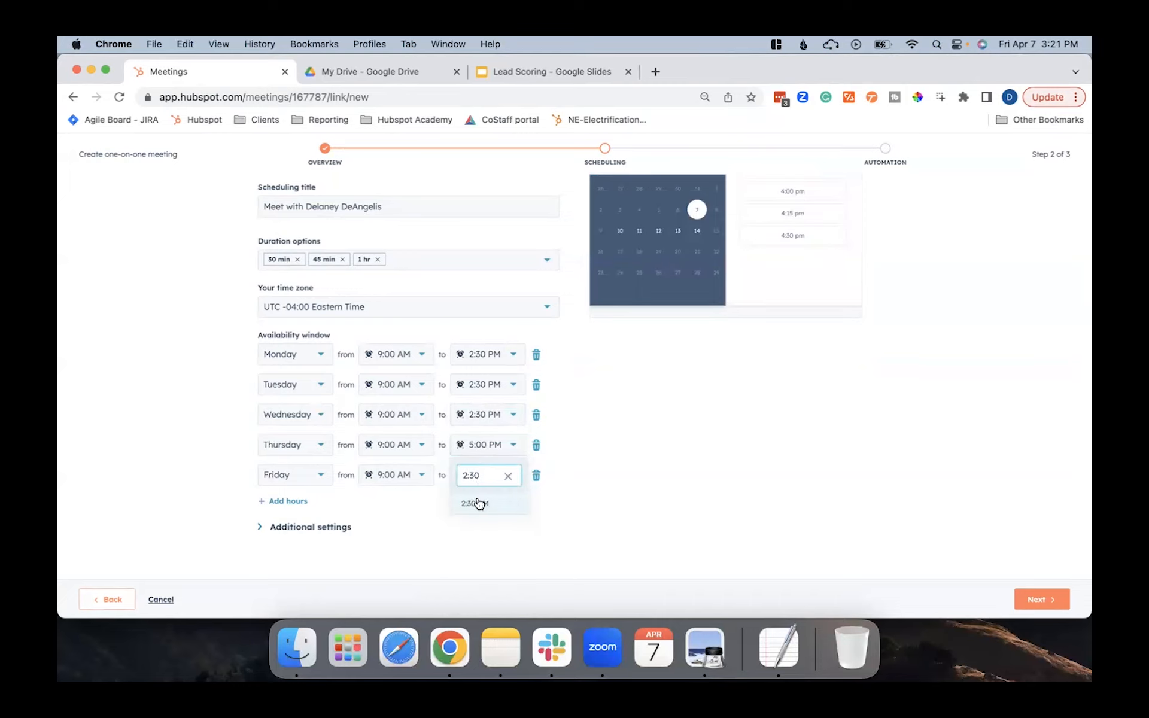
click(476, 503)
click(491, 477)
text(2)
click(478, 425)
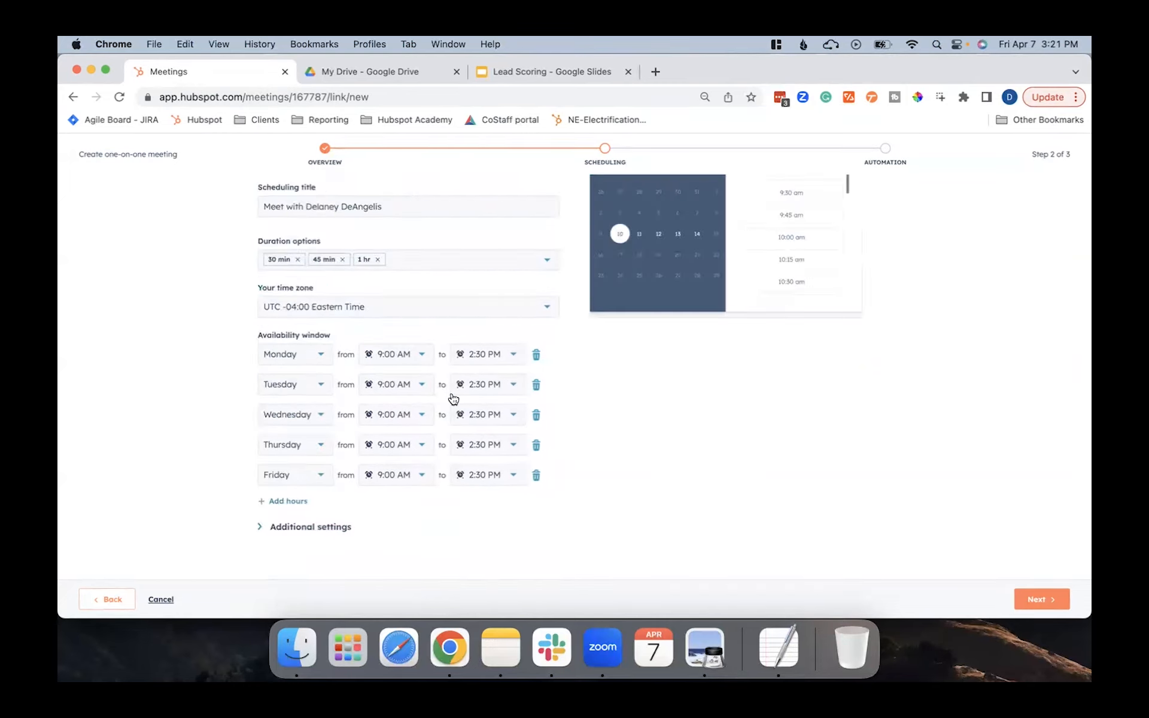
Step: Expand the schedule's additional settings and set the rolling booking period to 4 weeks
click(277, 526)
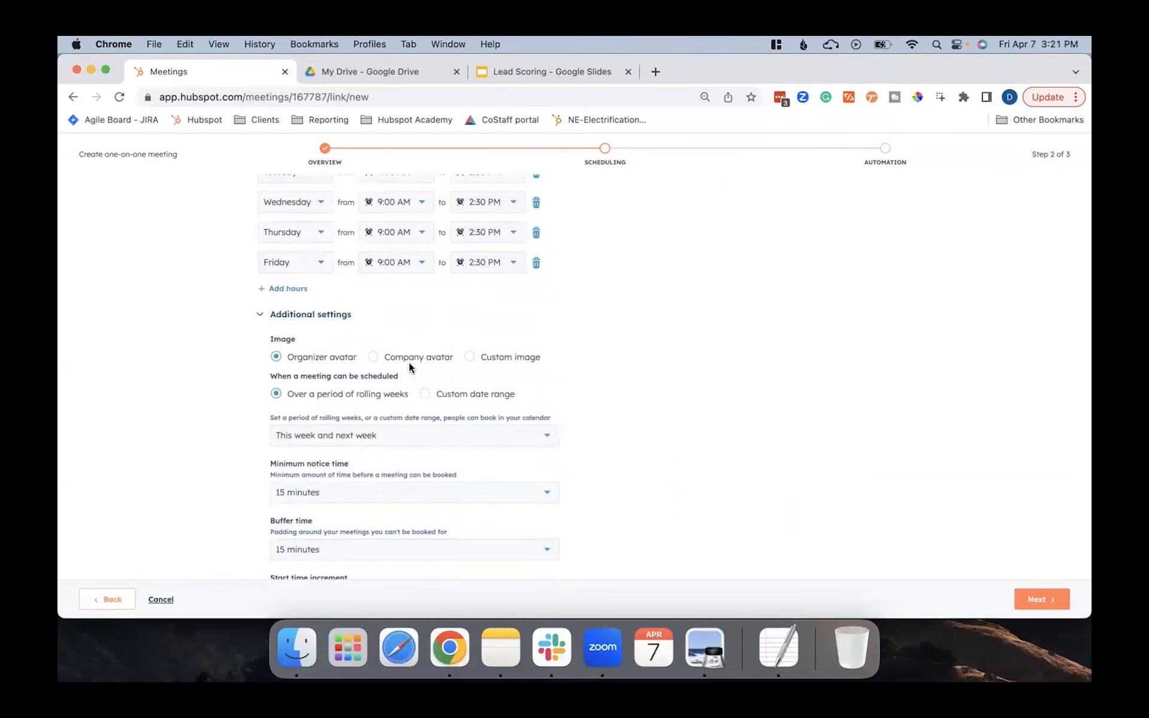
scroll(717, 363, up, 10)
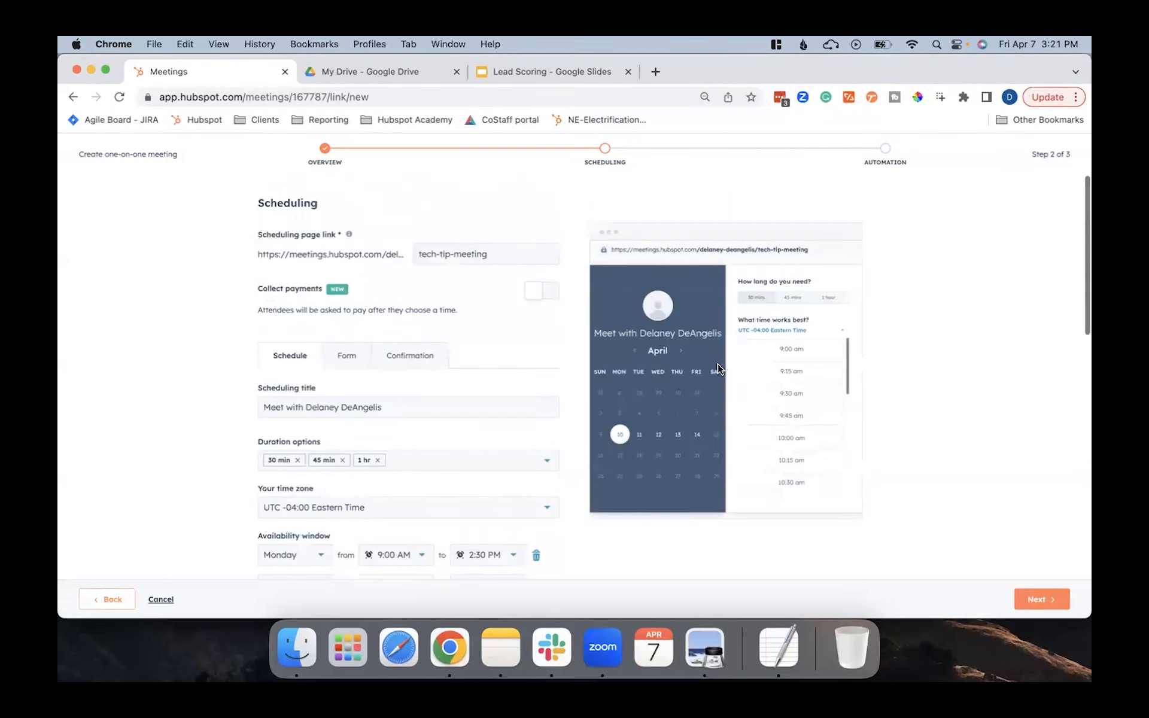
scroll(671, 357, down, 10)
scroll(672, 350, down, 2)
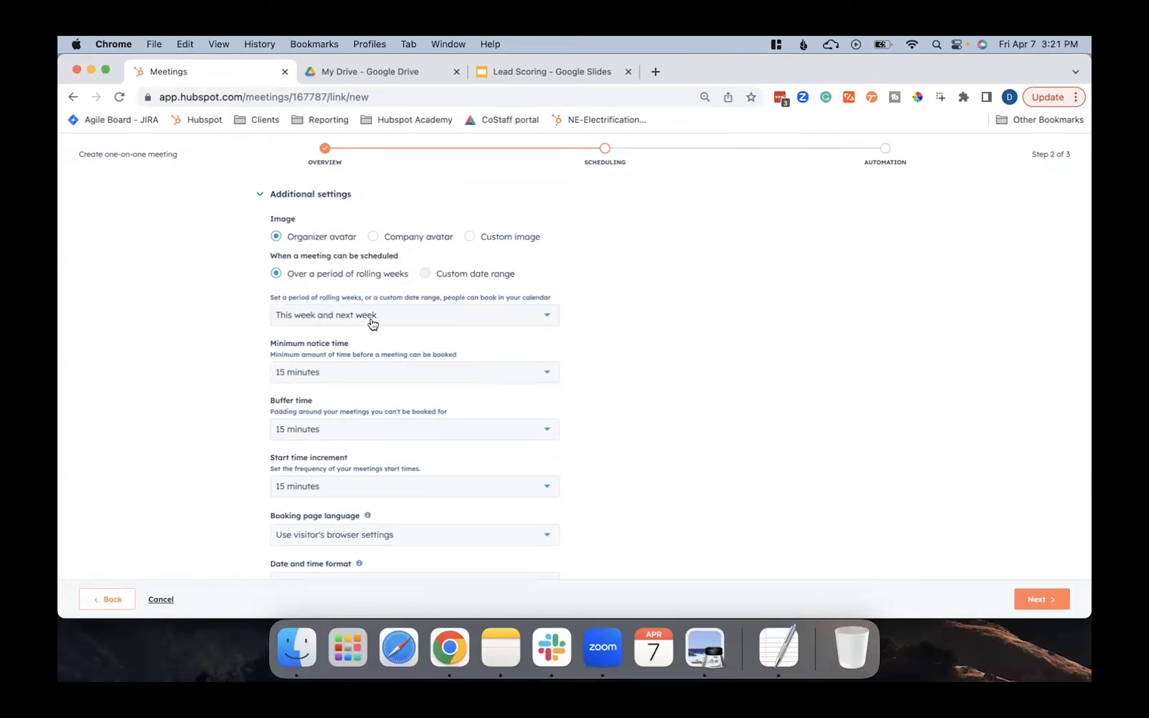
scroll(366, 341, down, 3)
click(339, 257)
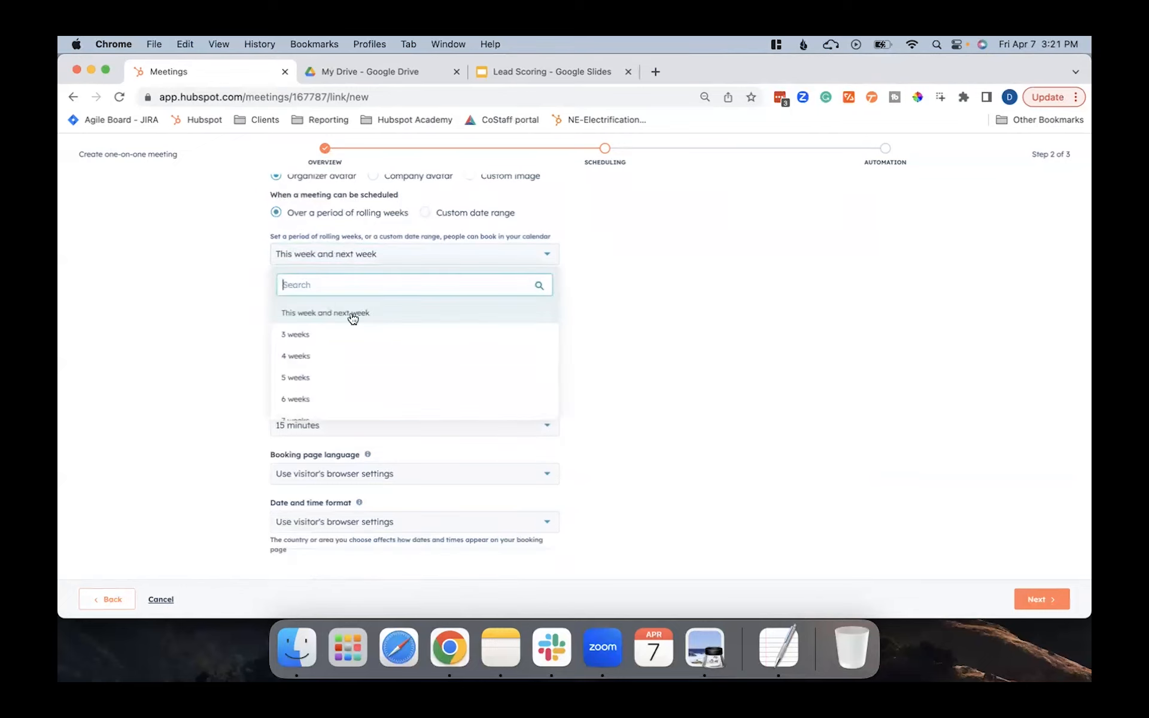
scroll(359, 353, down, 3)
scroll(362, 360, up, 3)
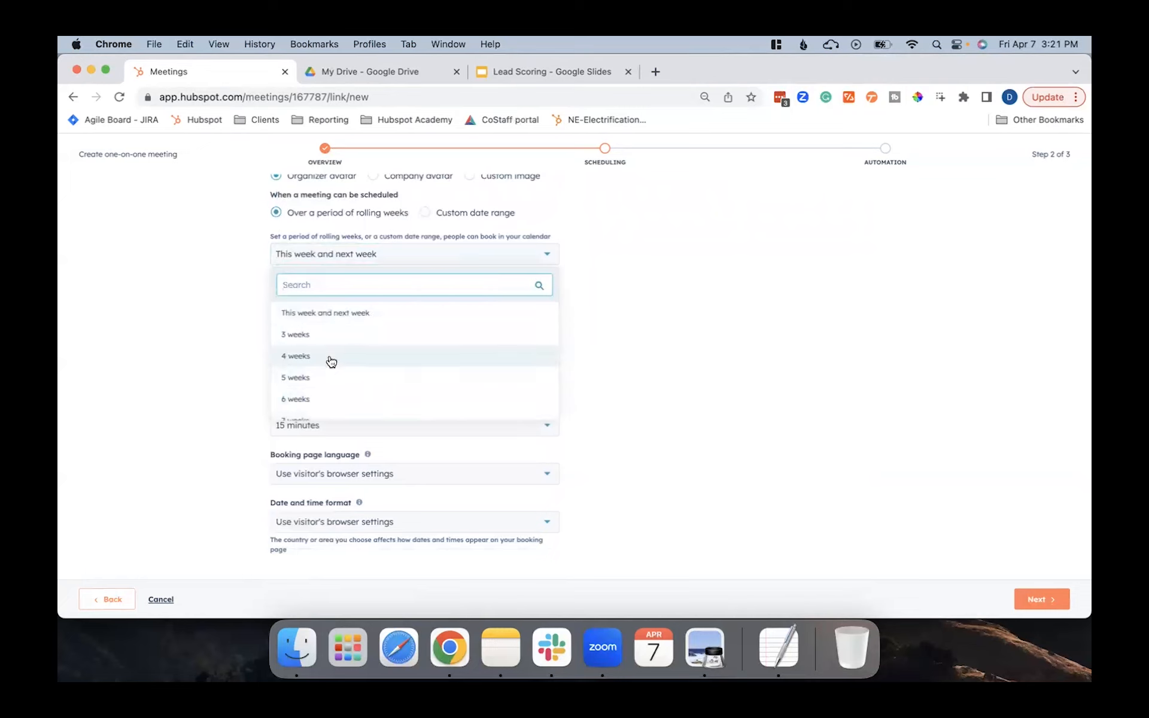
click(331, 358)
Step: Set the minimum notice time before a meeting can be booked to 1 day
scroll(180, 269, down, 1)
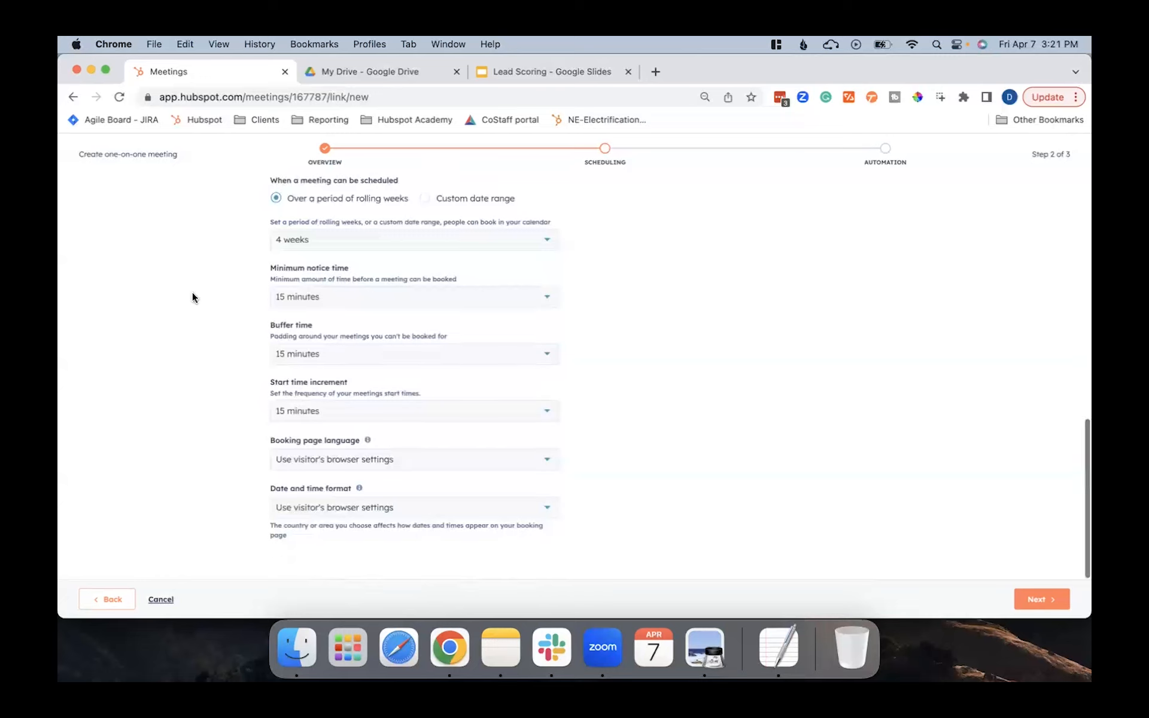
click(393, 305)
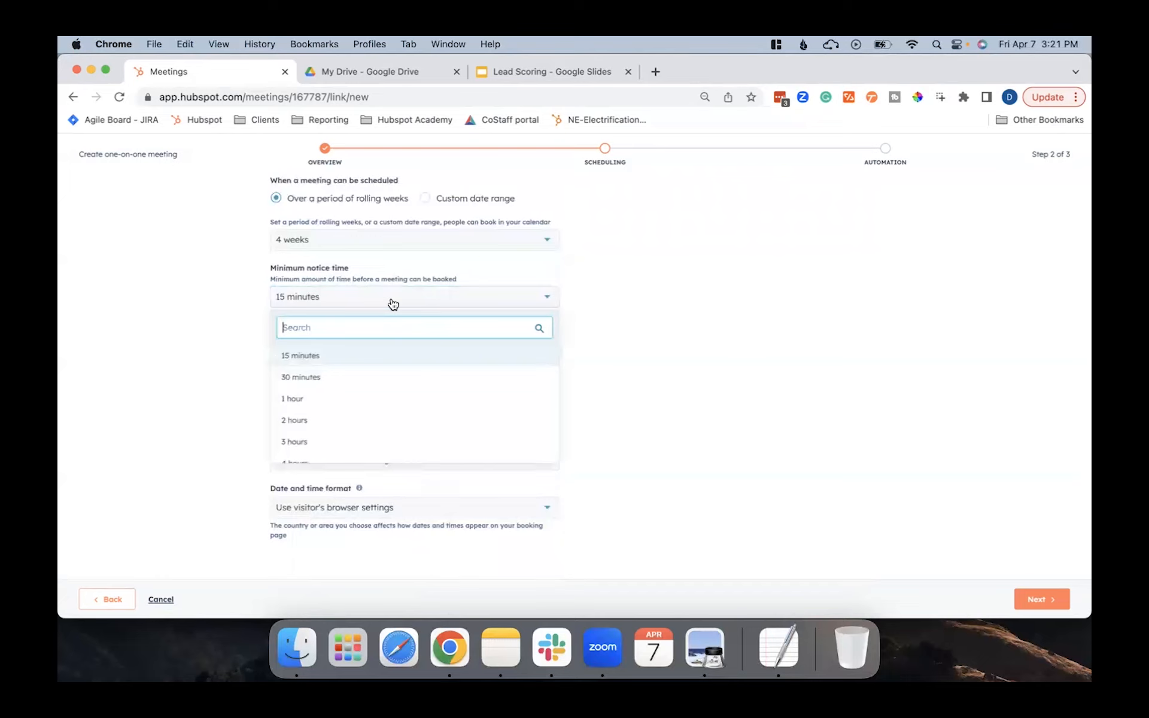
scroll(389, 372, down, 5)
scroll(390, 372, down, 2)
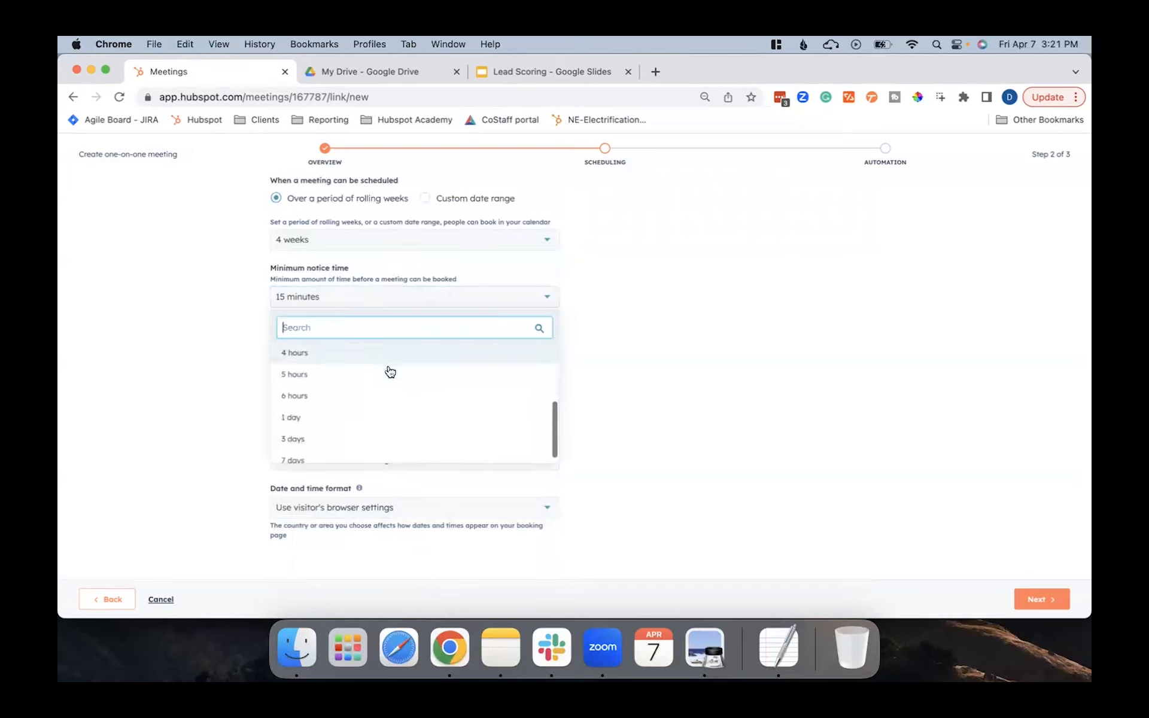
click(368, 409)
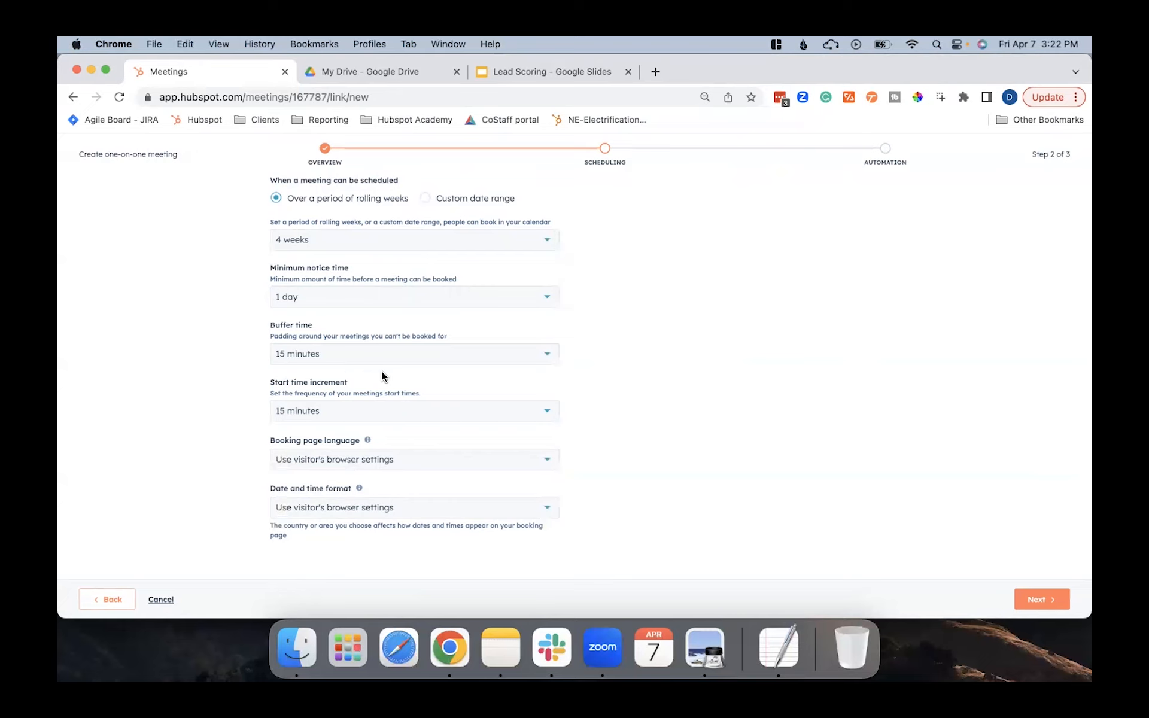
Step: Add the Marketing Challenge contact property to the booking form and check its answer options in the form preview
scroll(419, 464, up, 10)
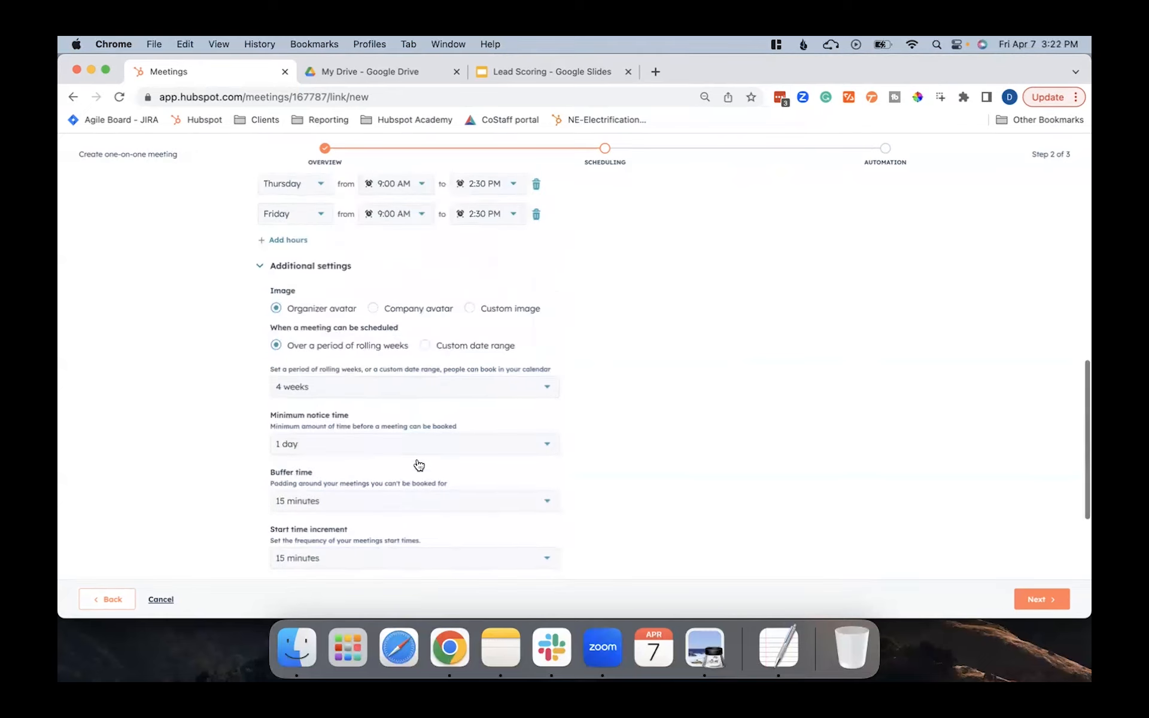
scroll(419, 464, up, 3)
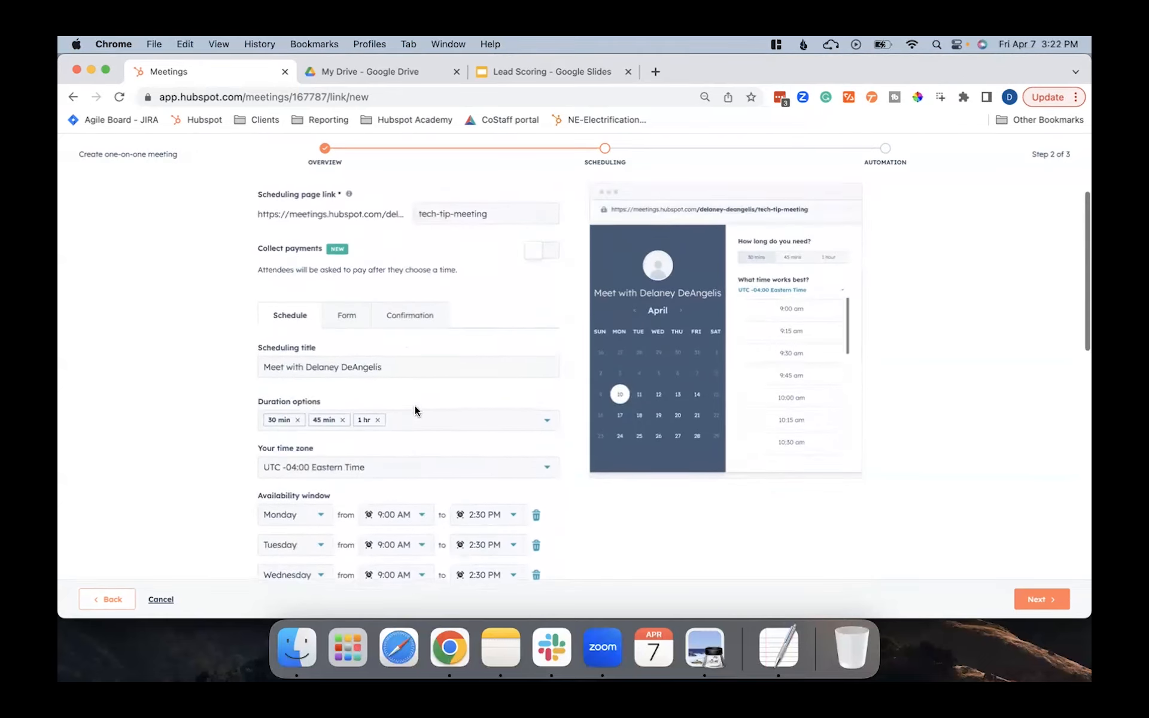
click(345, 318)
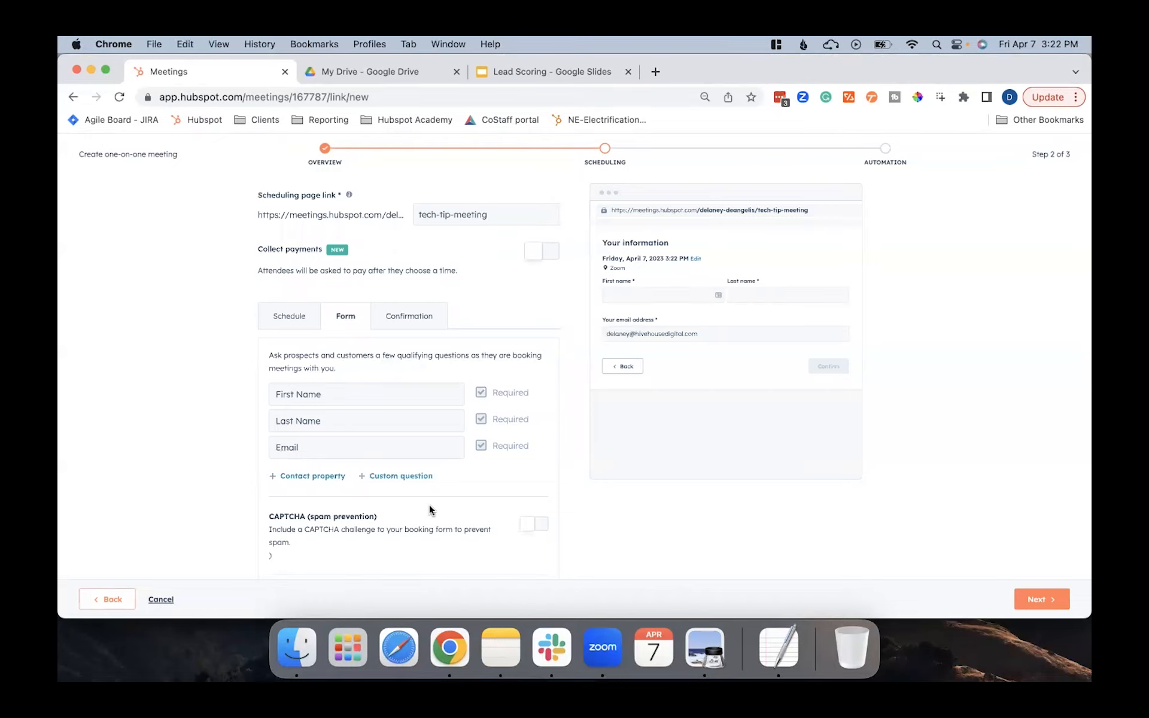
click(319, 483)
click(334, 505)
text(mark)
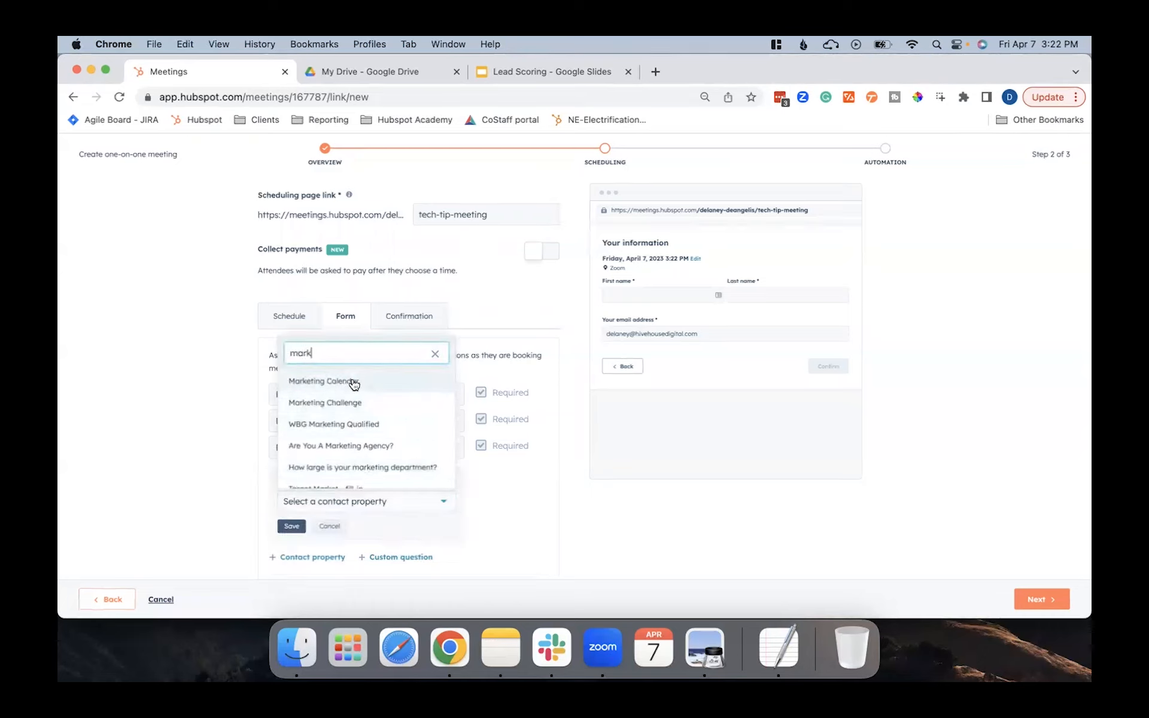
click(353, 402)
scroll(496, 491, down, 2)
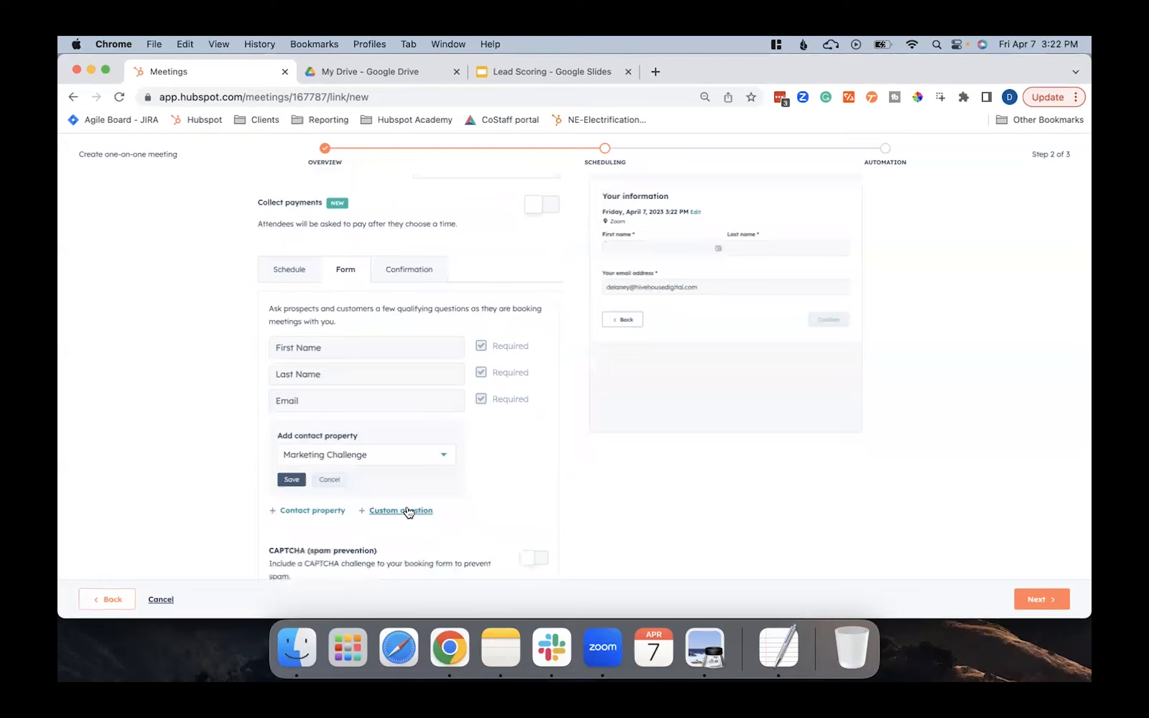
click(294, 480)
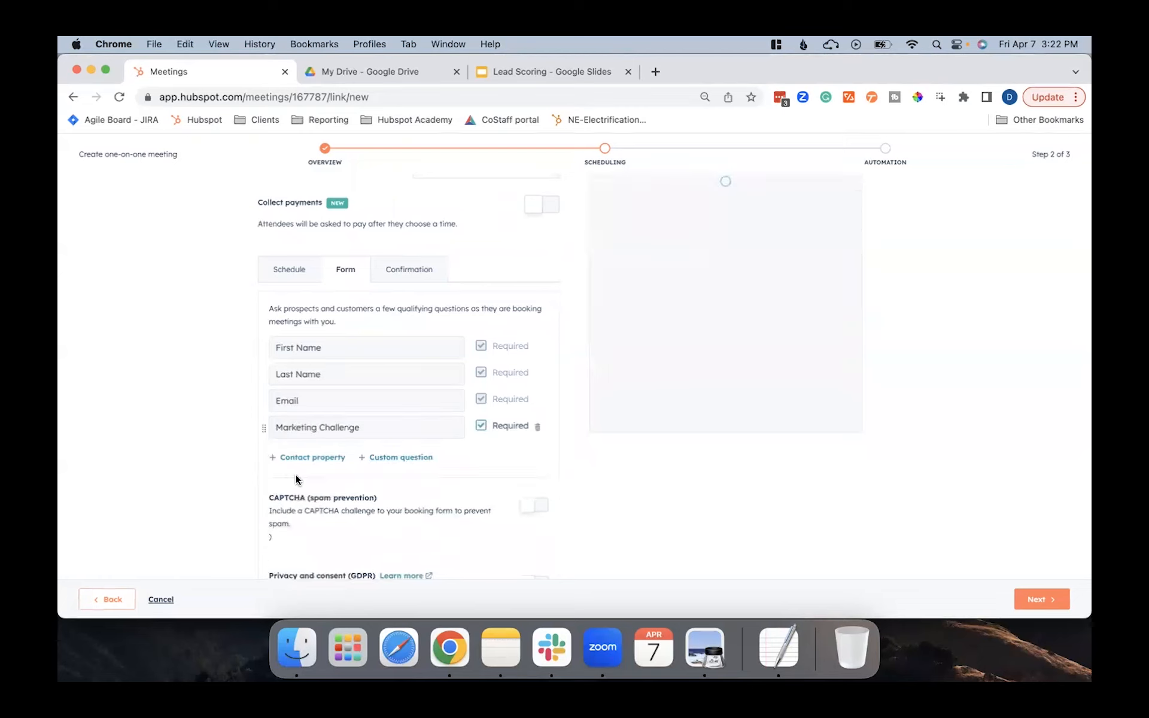
click(688, 334)
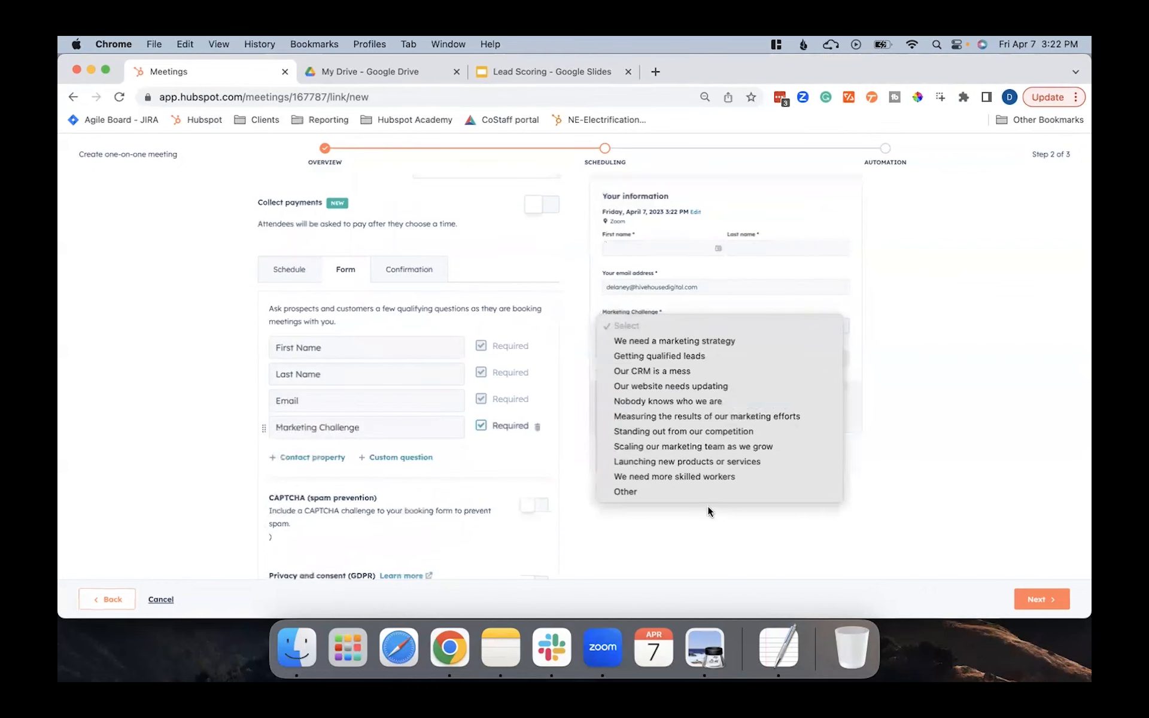
click(204, 443)
Step: Enable CAPTCHA spam prevention and GDPR privacy and consent for the booking form, and expand the form's additional settings
scroll(204, 446, down, 3)
click(539, 394)
click(536, 473)
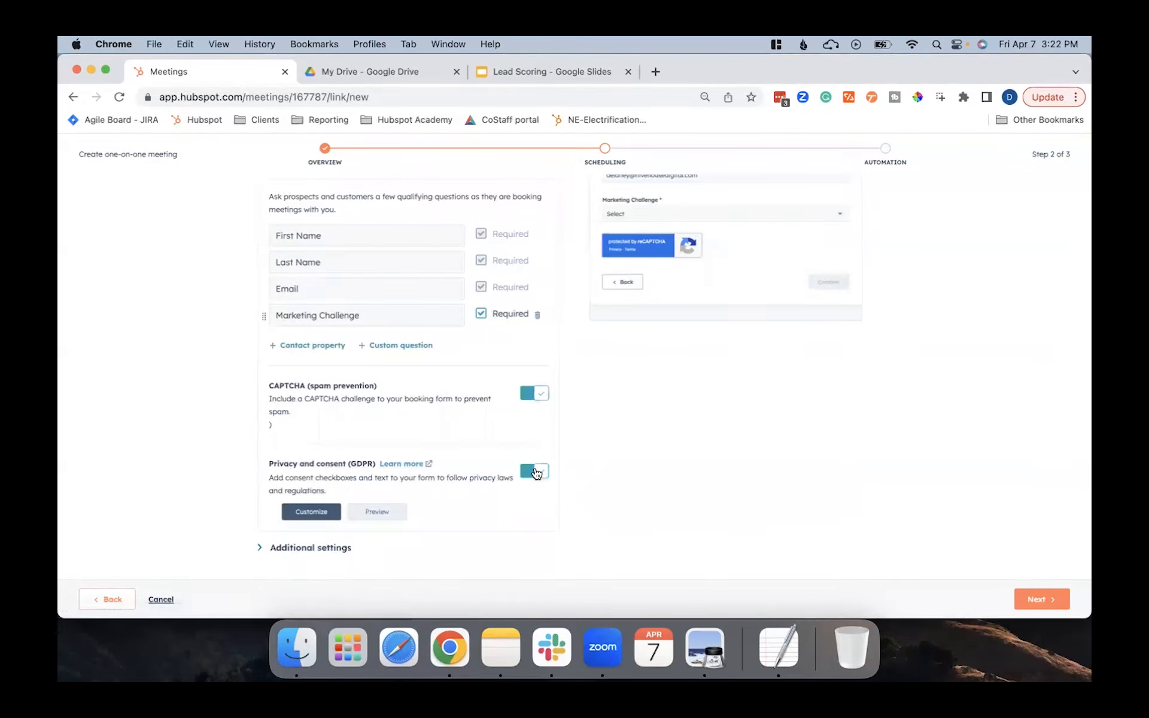
click(299, 546)
scroll(297, 532, down, 3)
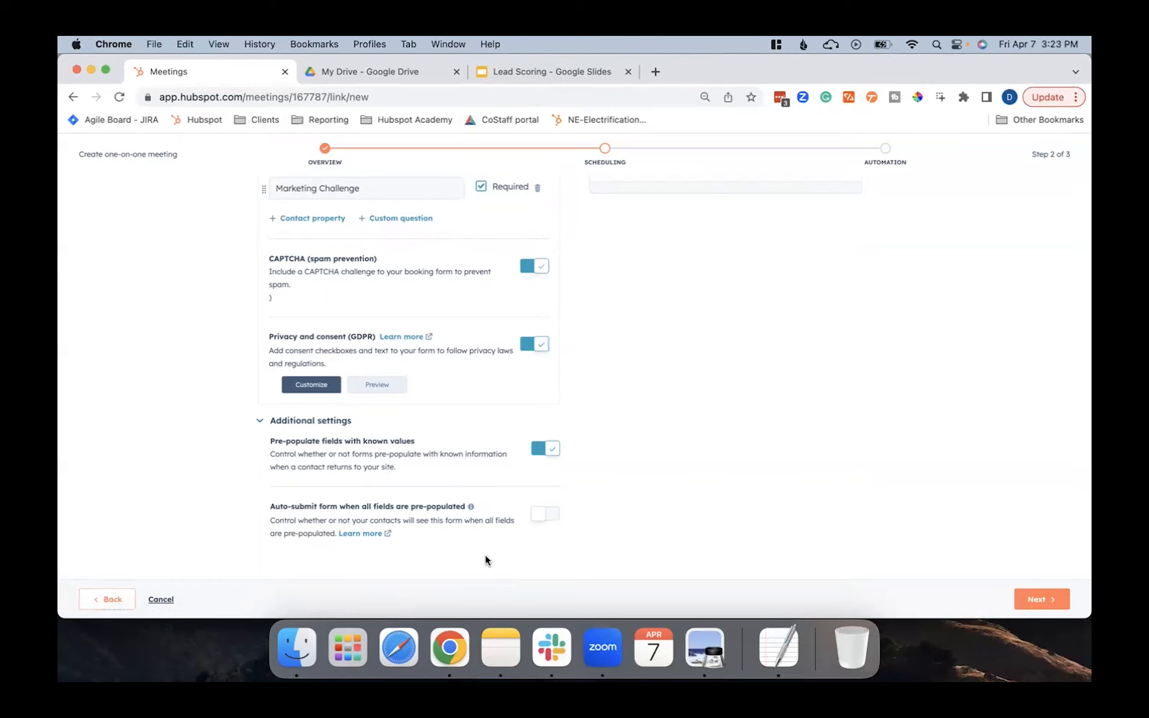
Step: Review the post-booking confirmation options, keep the default confirmation page and proceed to the automation stage
scroll(485, 554, up, 5)
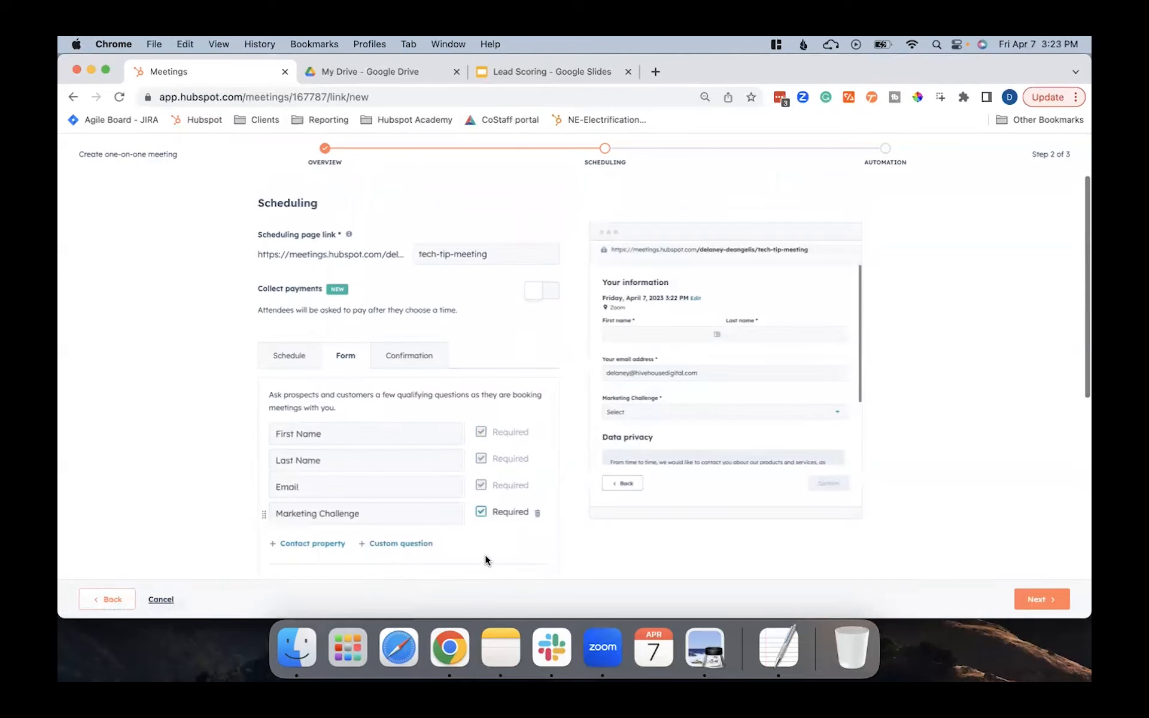
click(426, 358)
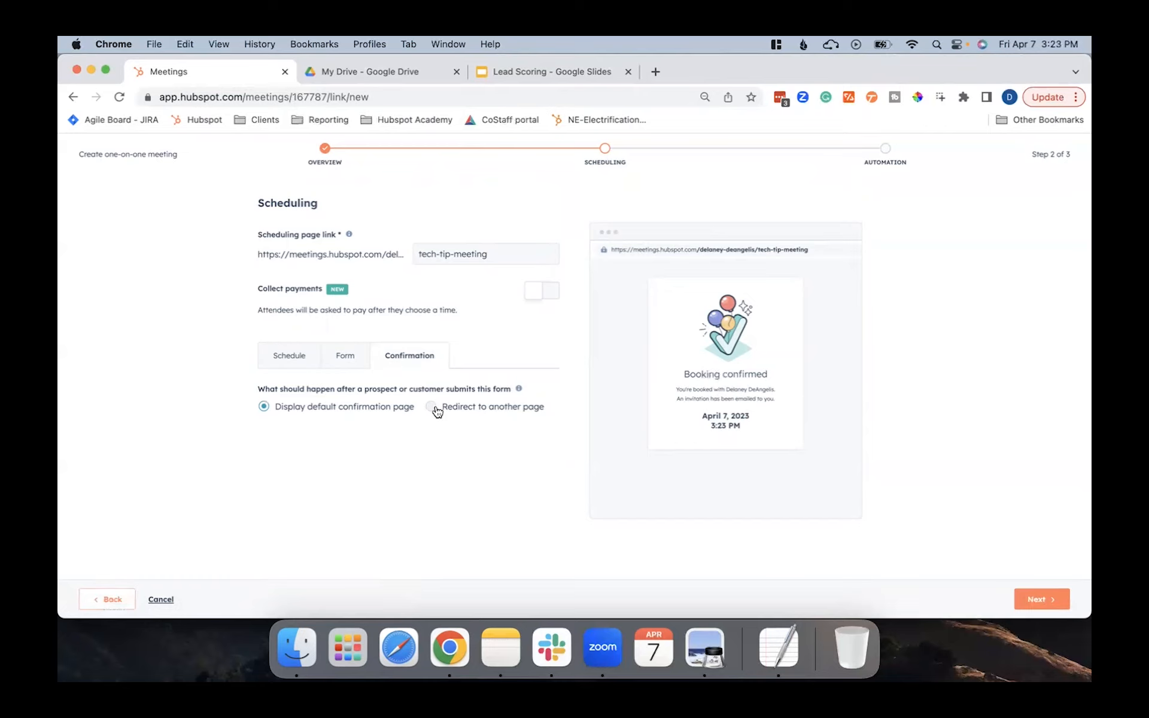
click(1039, 595)
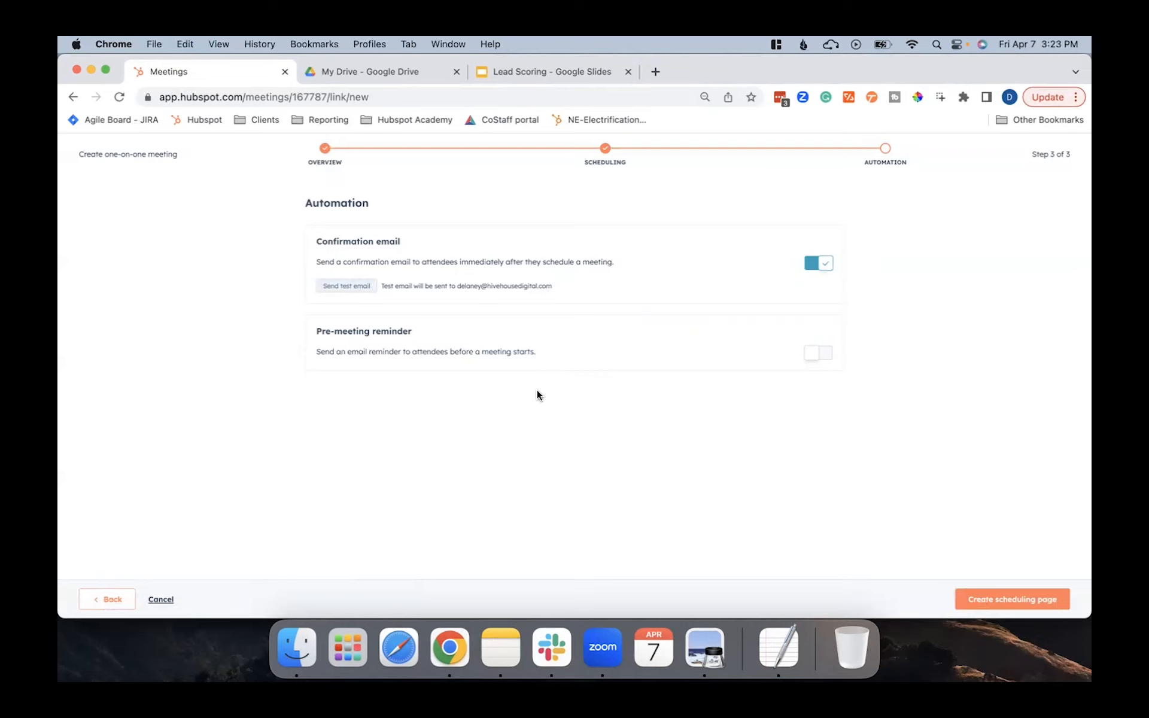
Step: Enable the pre-meeting reminder at 1 hour before and include the invite description in the reminder email body
click(825, 354)
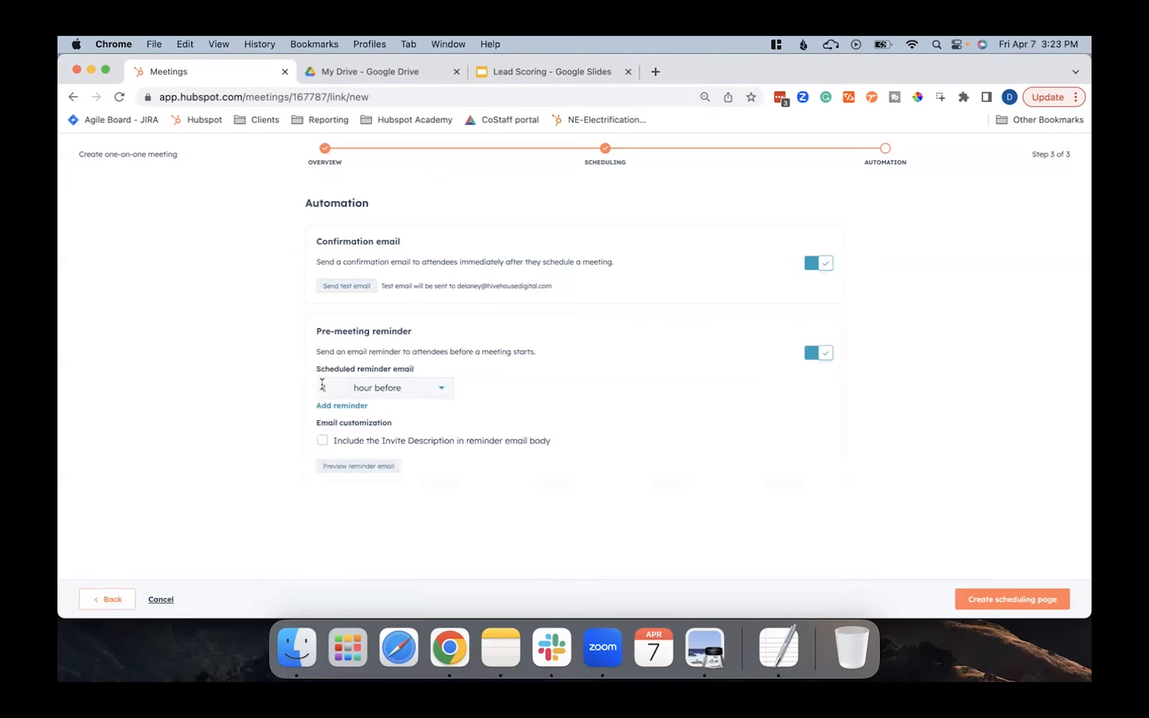
click(419, 392)
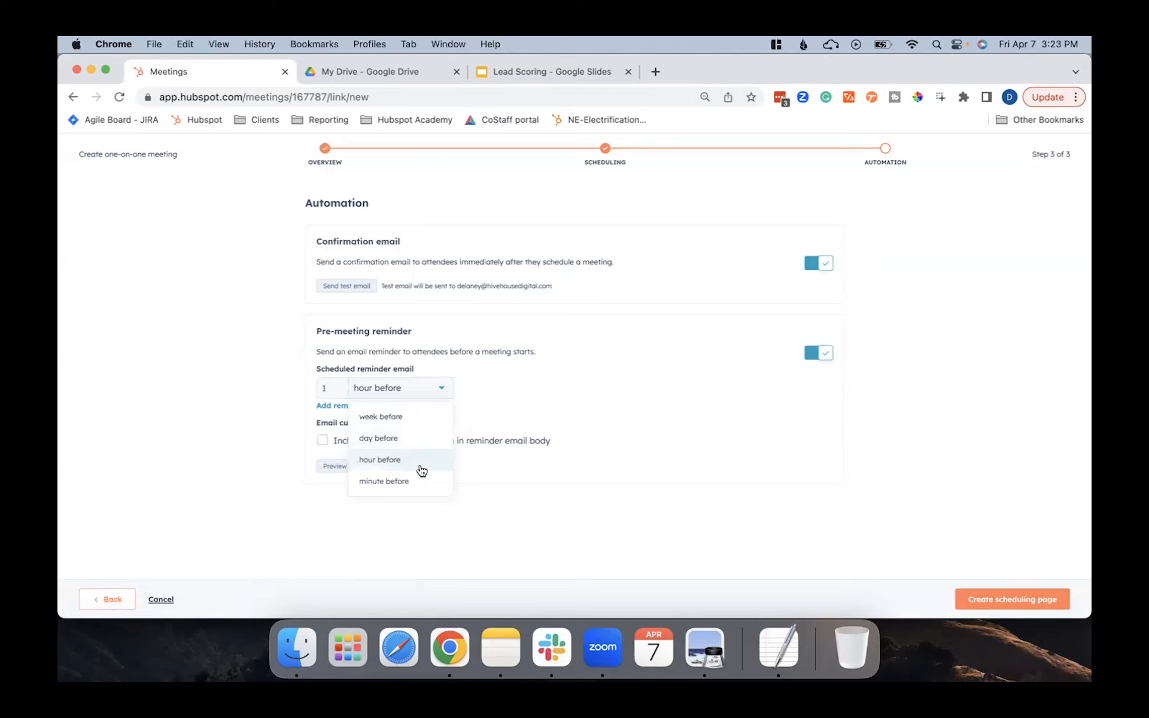
click(414, 397)
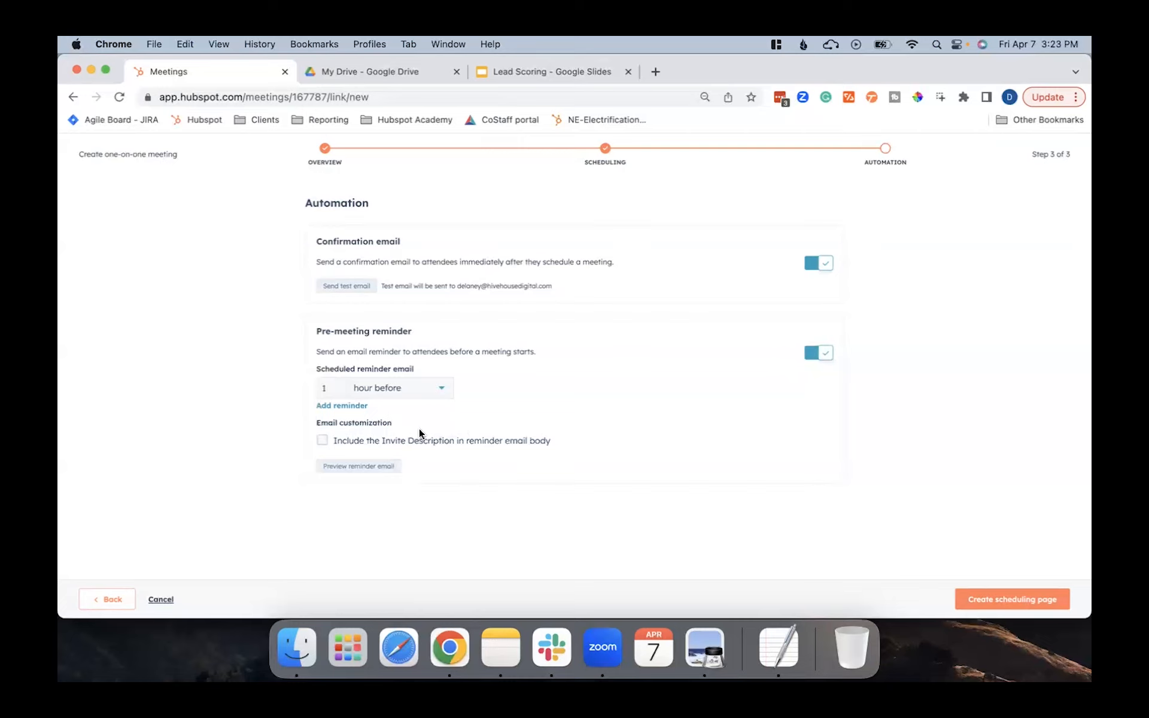
click(323, 441)
Step: Preview the reminder email, then create the scheduling page
click(355, 468)
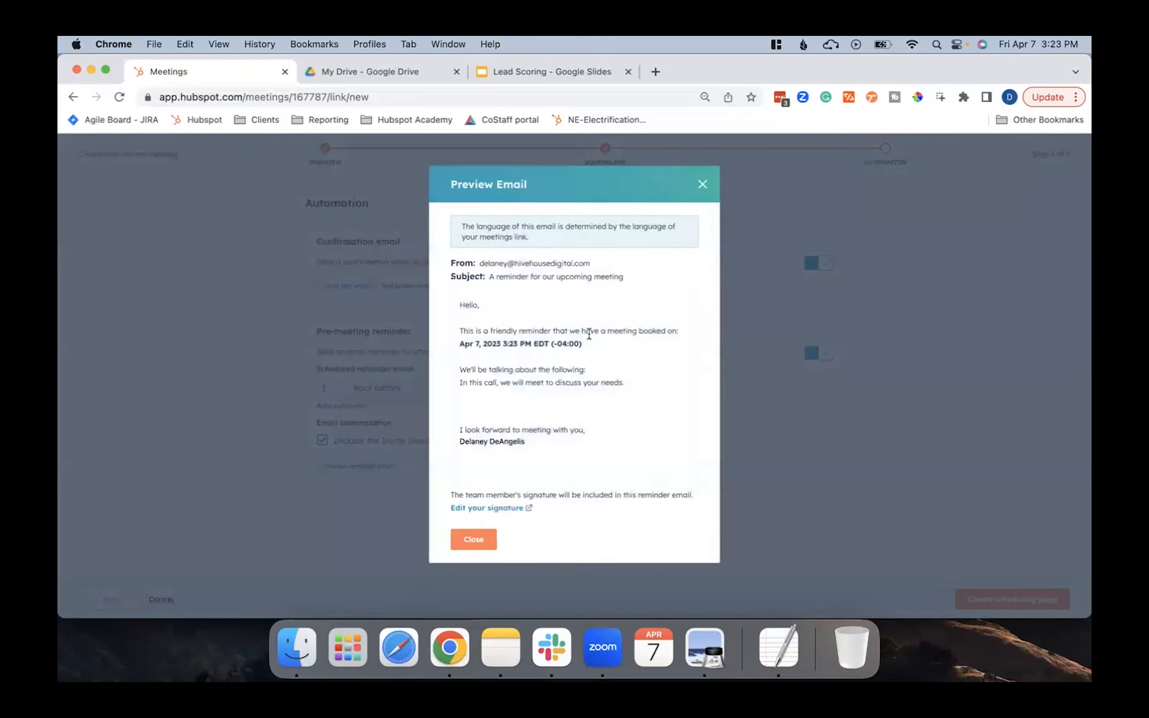
click(474, 540)
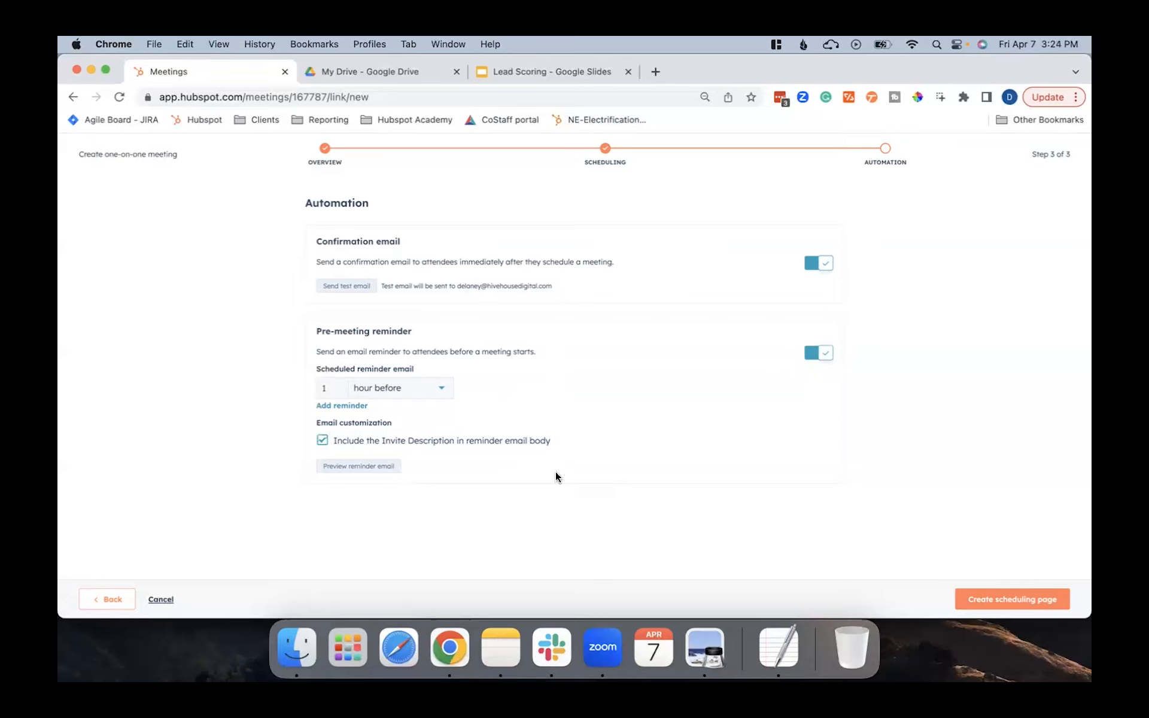
click(1014, 604)
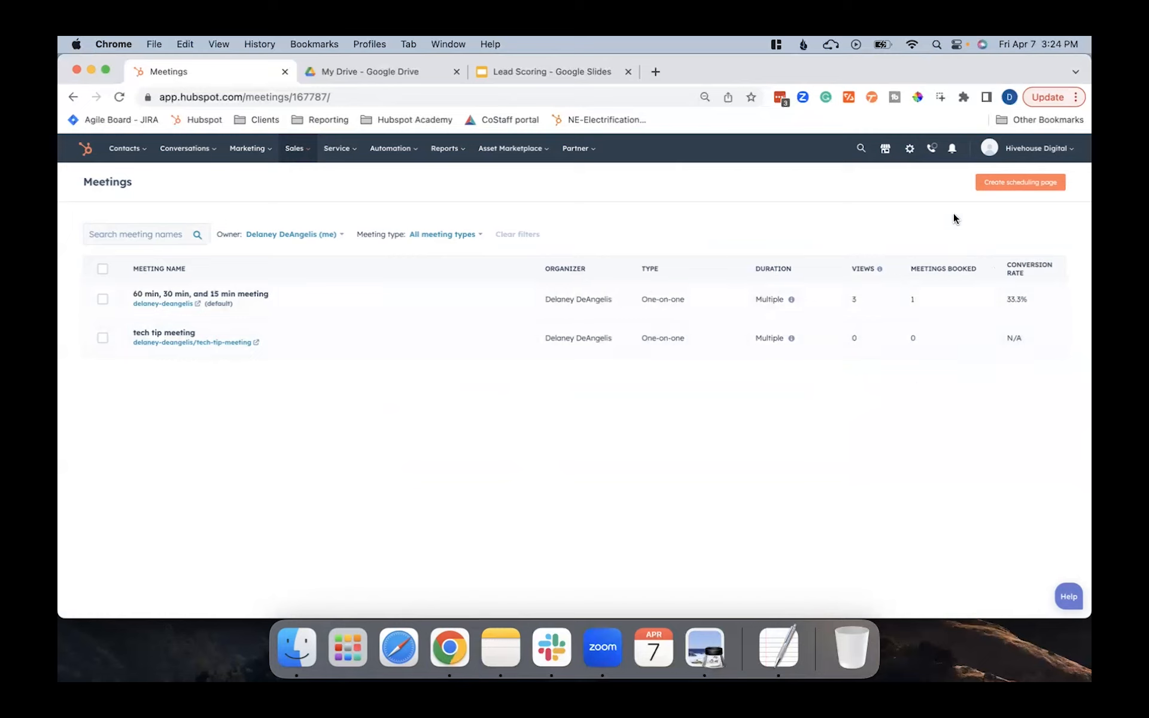
Step: Open the tech tip meeting for editing, remove its Friday availability window and save the change
mouse_move(990, 342)
mouse_move(427, 342)
click(412, 338)
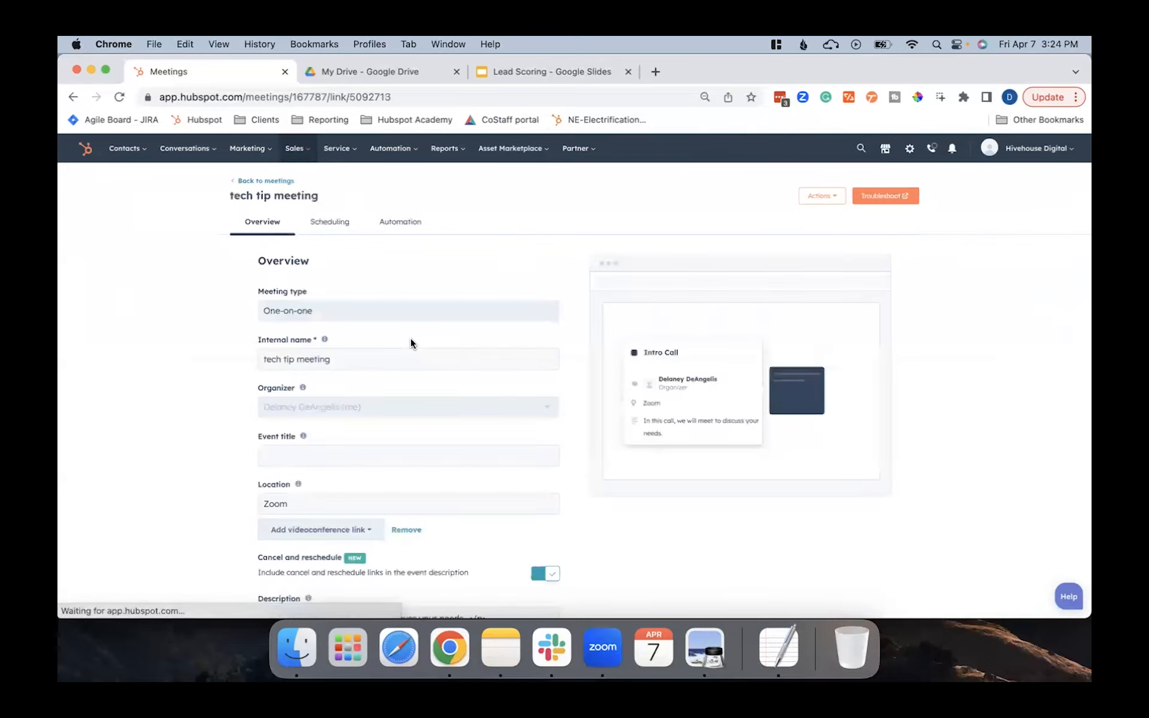
scroll(429, 462, down, 1)
scroll(429, 462, down, 4)
scroll(429, 462, up, 5)
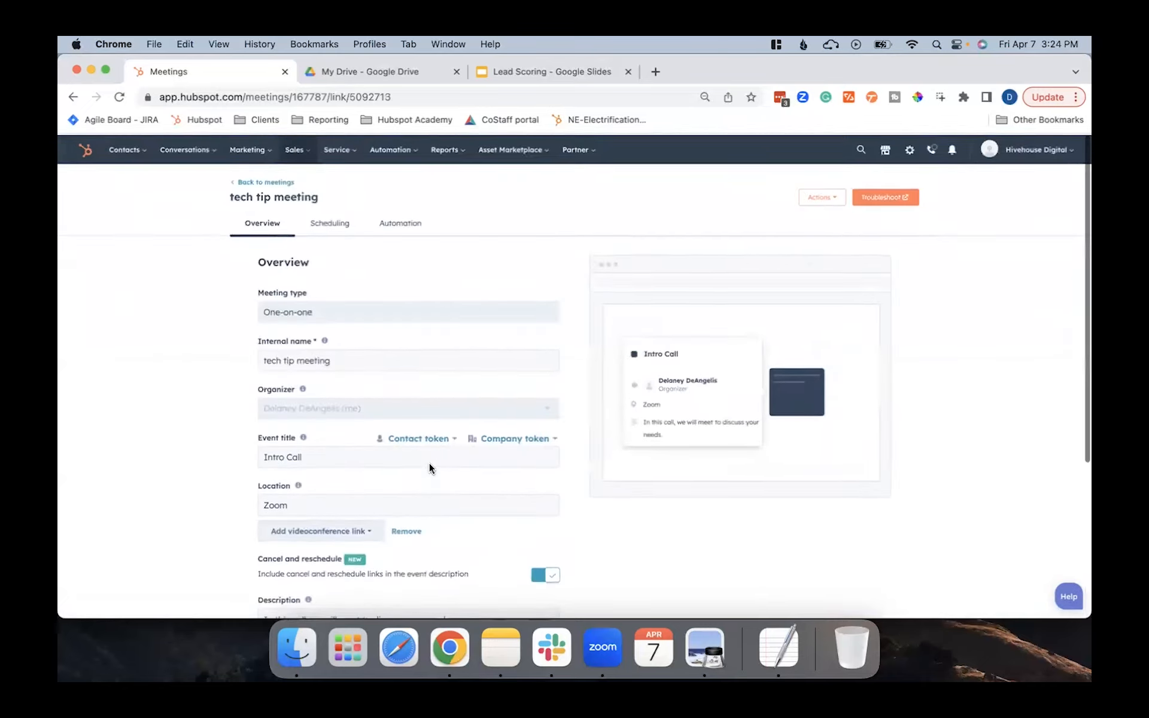
click(343, 225)
scroll(437, 357, down, 5)
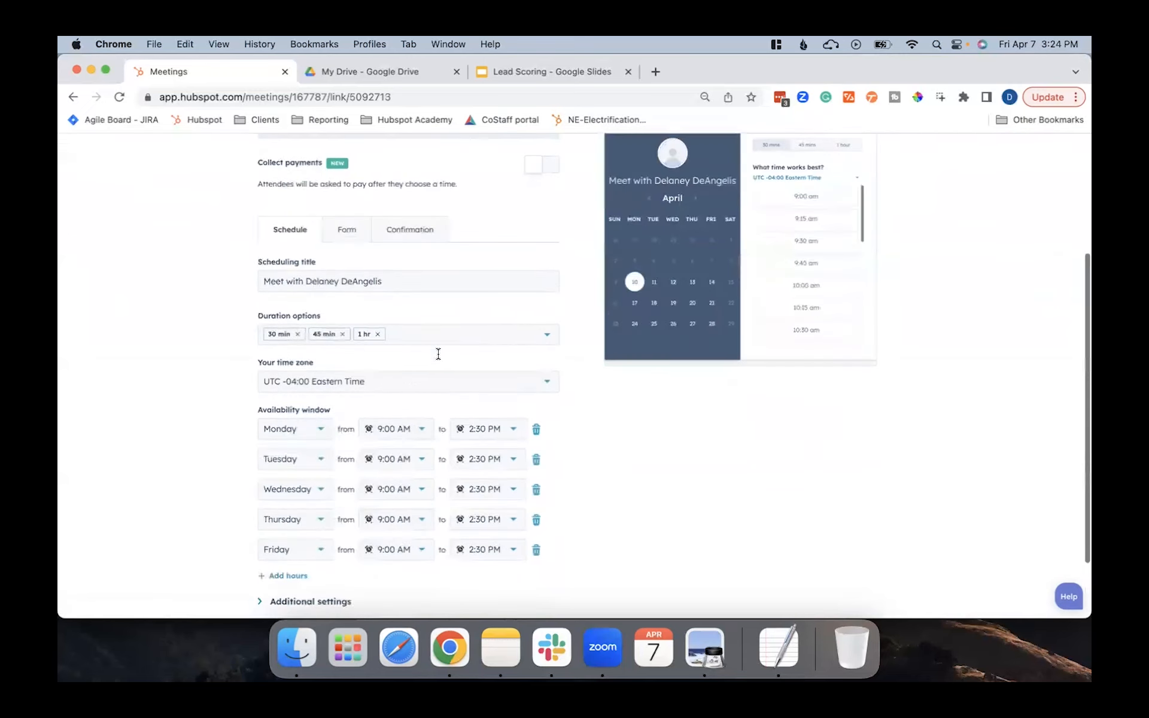
click(536, 467)
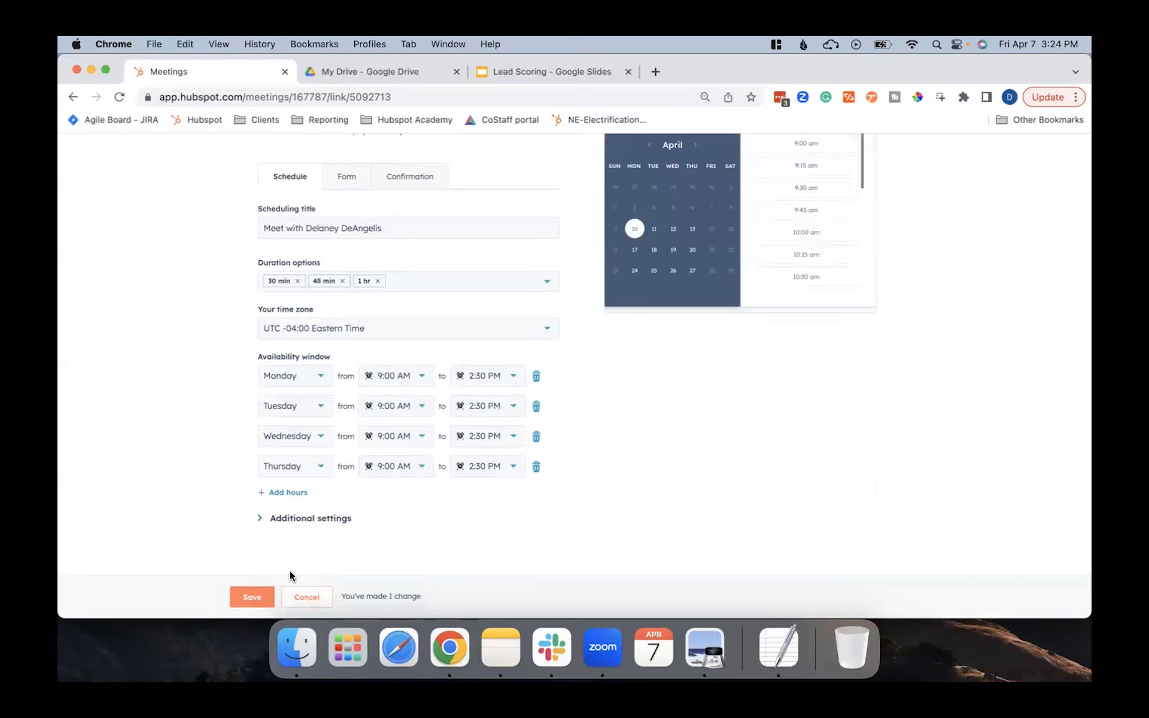
click(252, 597)
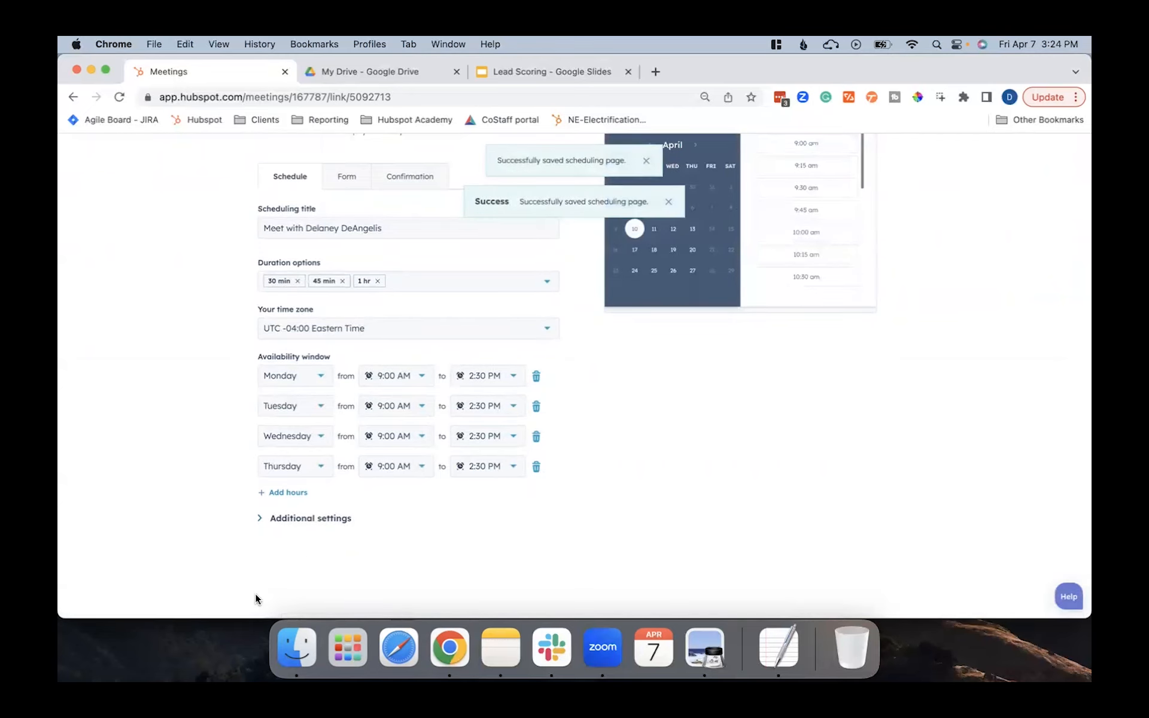
Step: Return to the meetings list and copy the tech tip meeting's link
scroll(637, 446, up, 5)
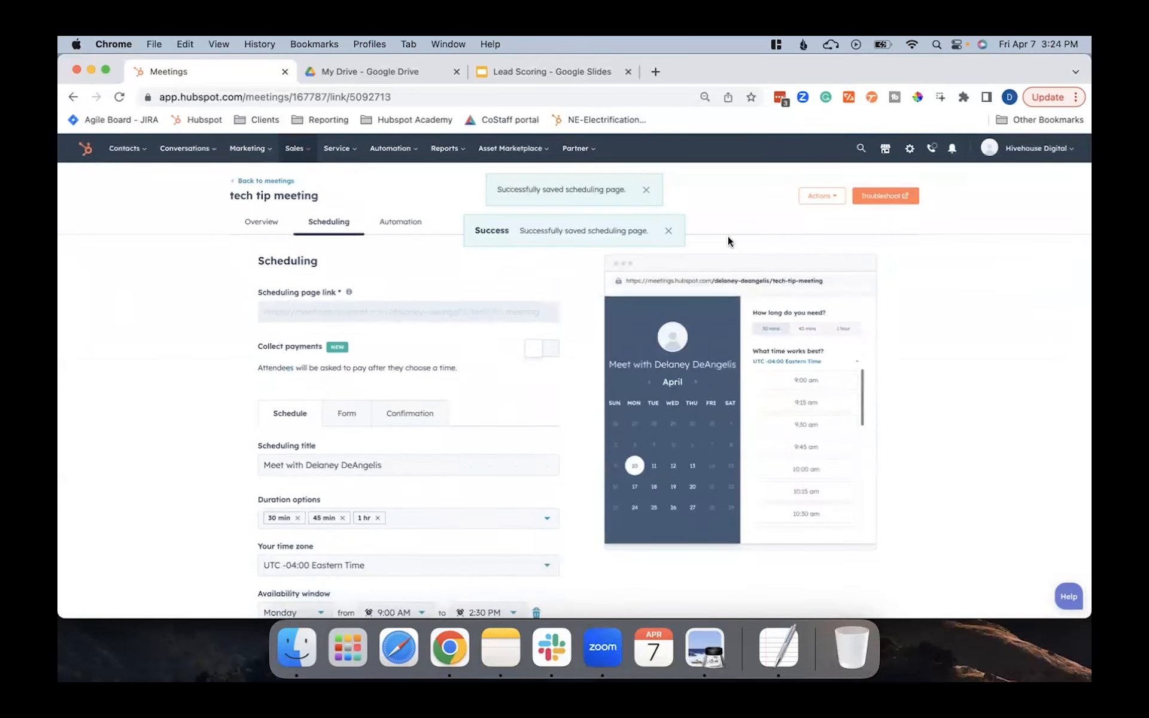
click(265, 181)
mouse_move(444, 339)
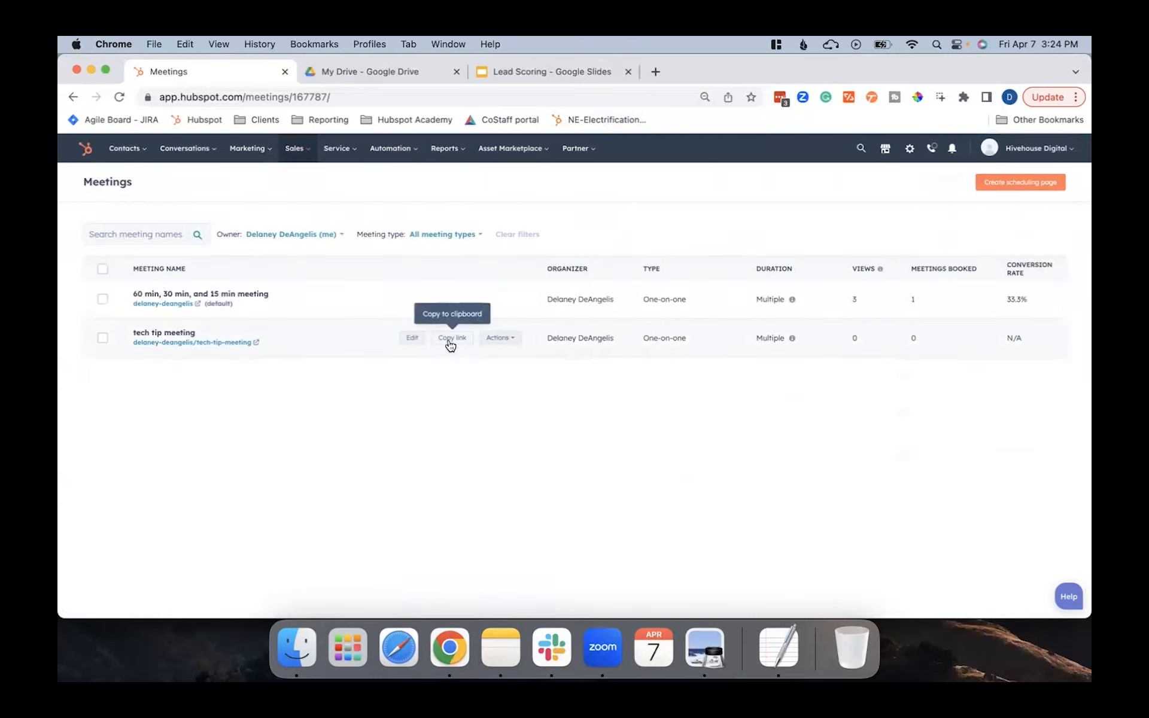
click(450, 338)
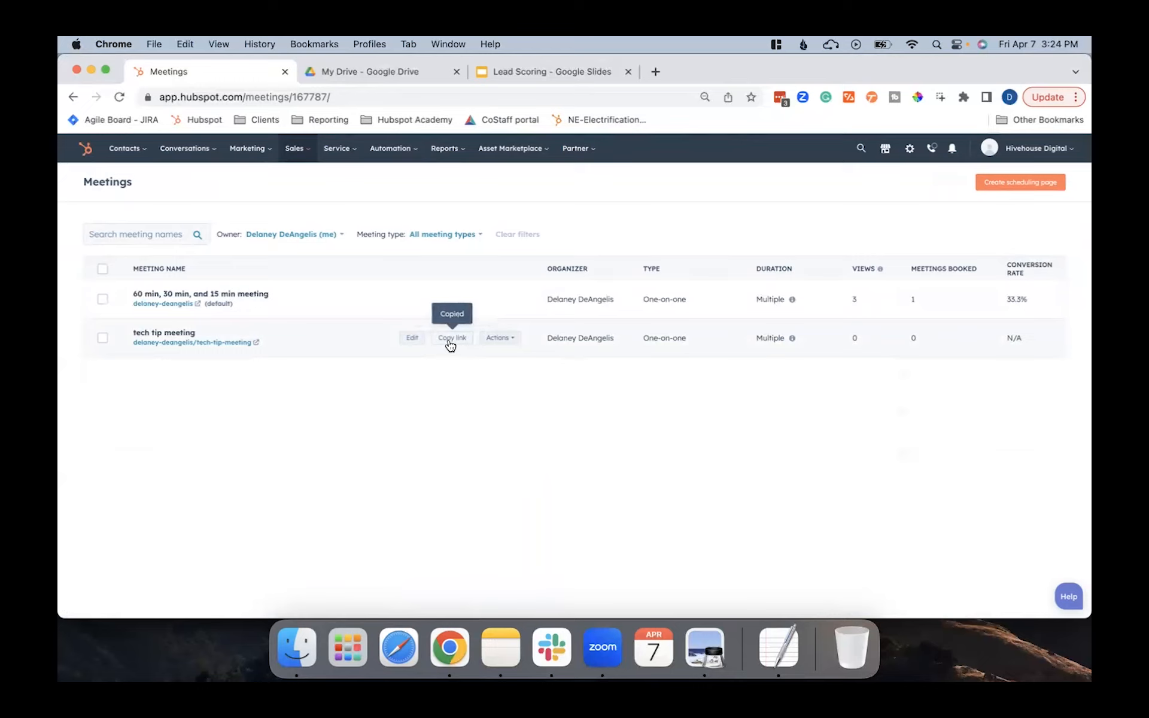
click(500, 338)
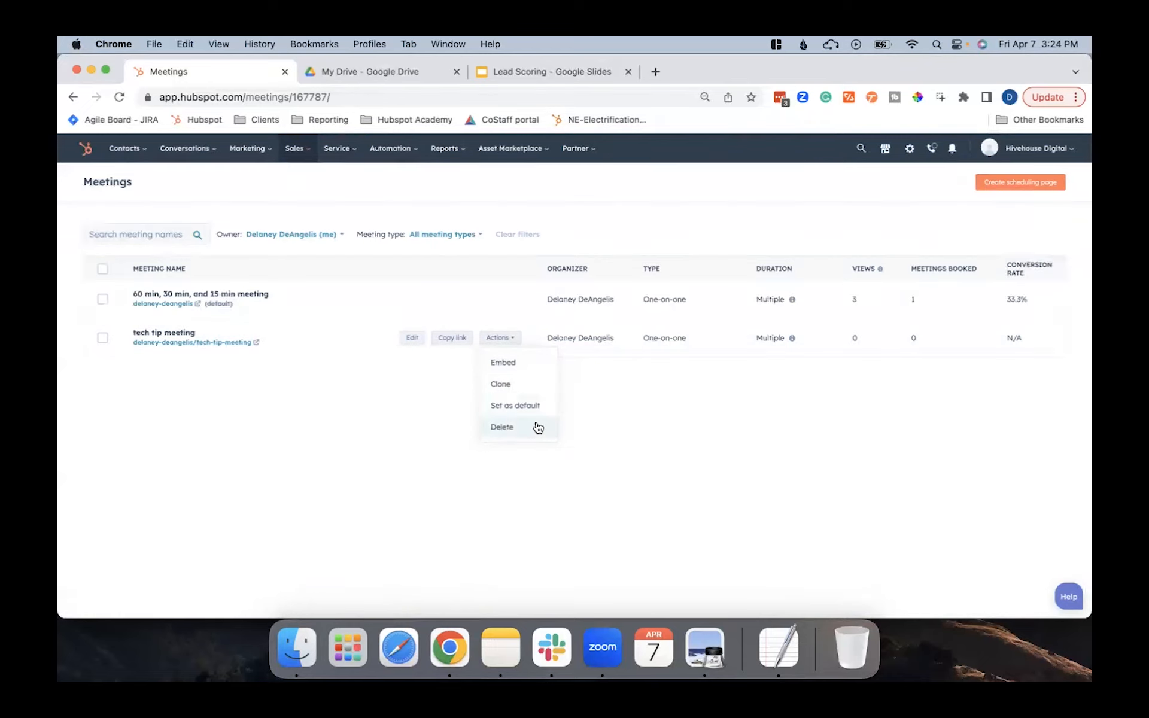
click(583, 186)
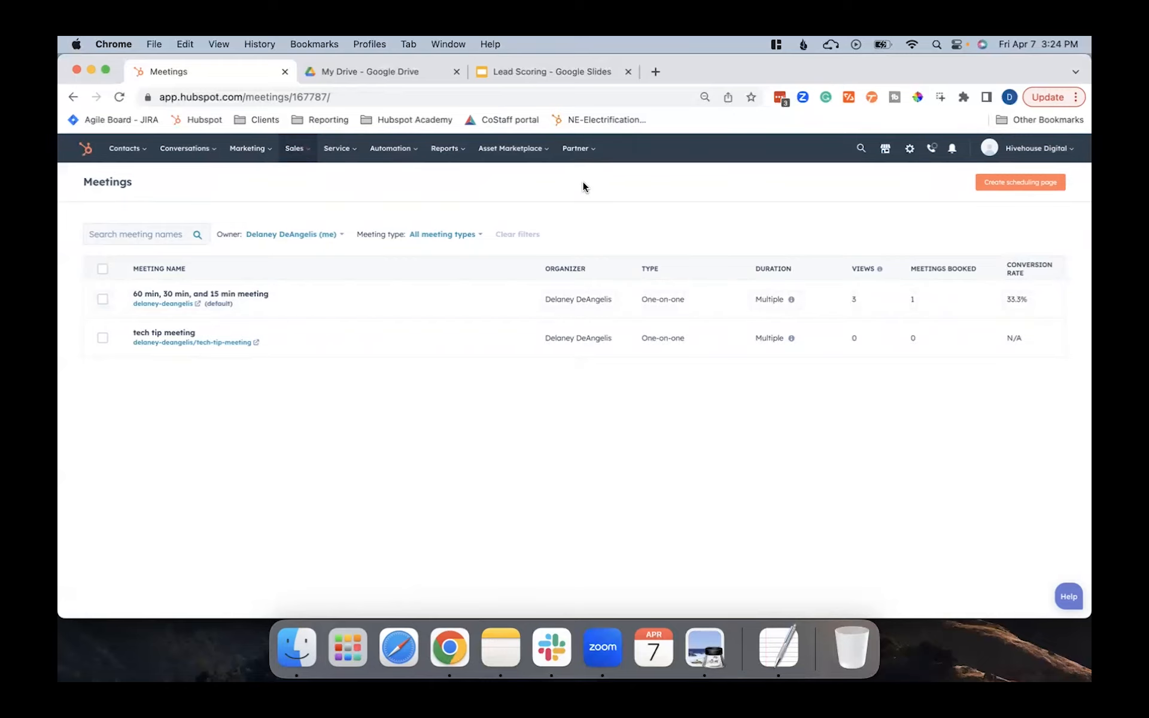
Step: Start a Group scheduling page with internal name Group, event title Group Meeting and location Zoom, and complete its overview
click(1038, 182)
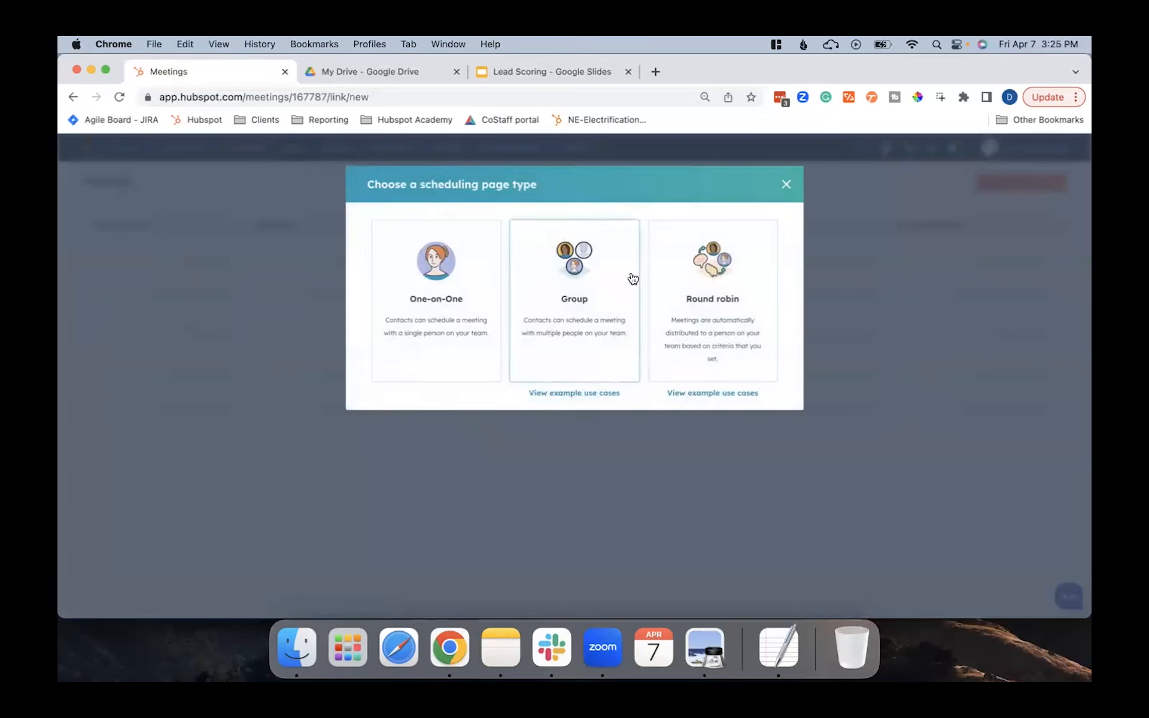
click(580, 320)
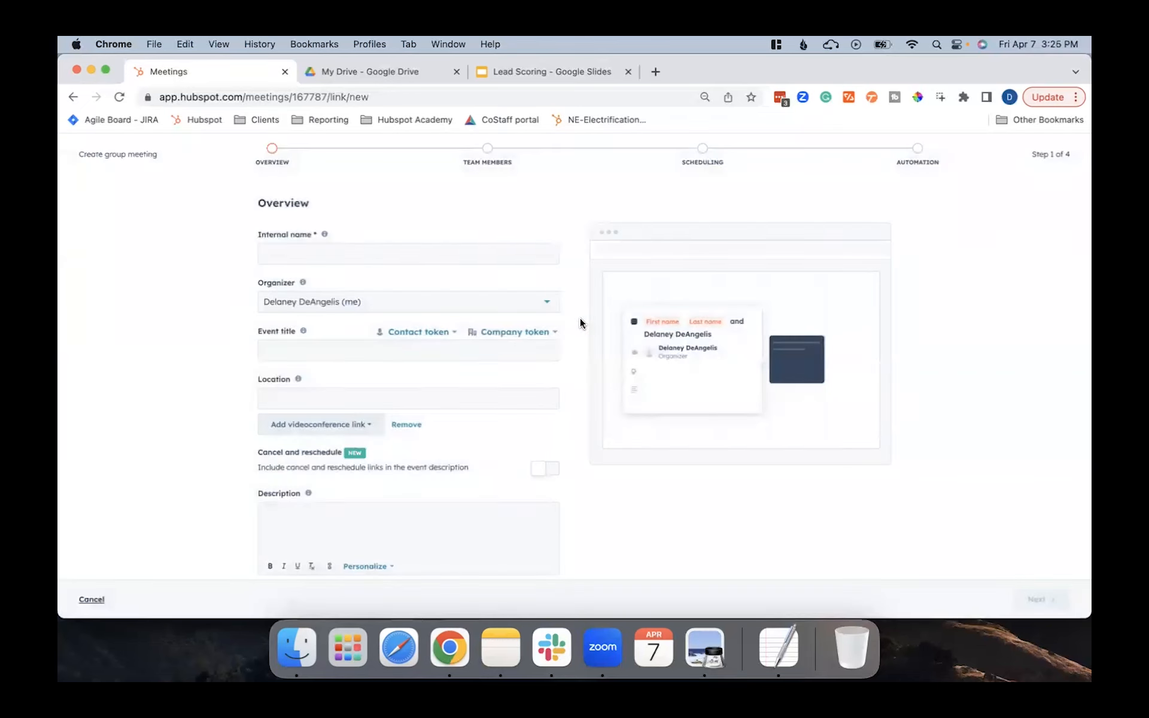
click(428, 256)
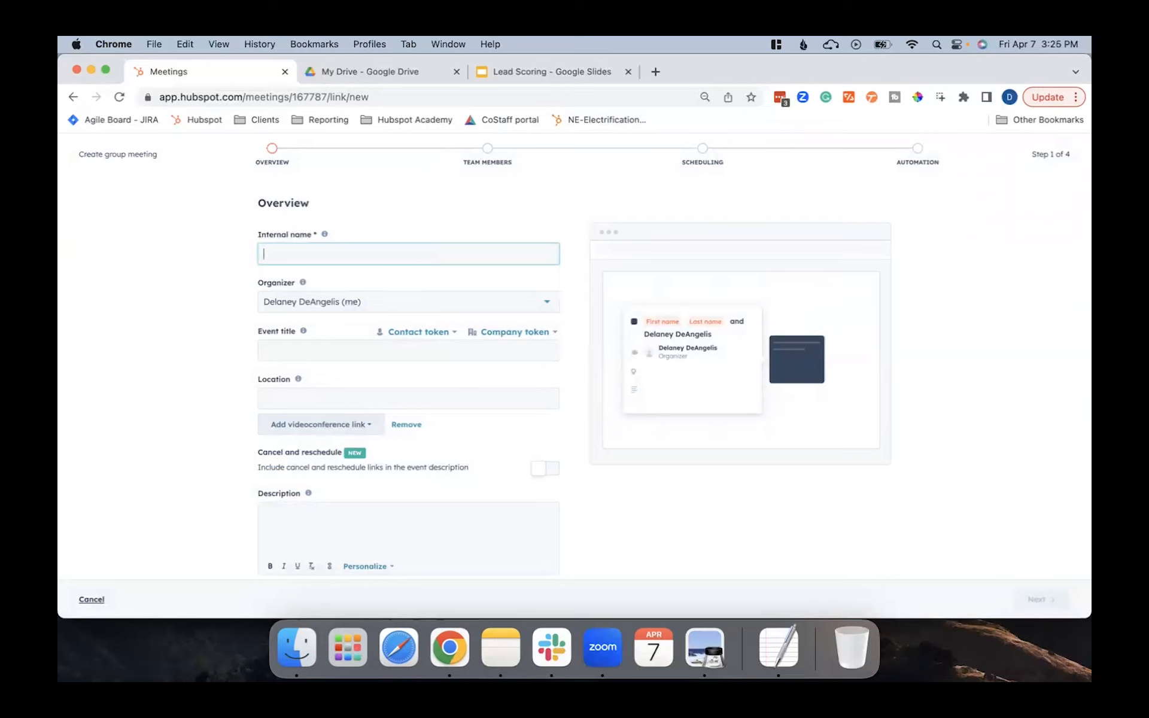
text(Group)
click(403, 347)
text(Group Meeting)
click(377, 392)
text(Zoom)
click(326, 533)
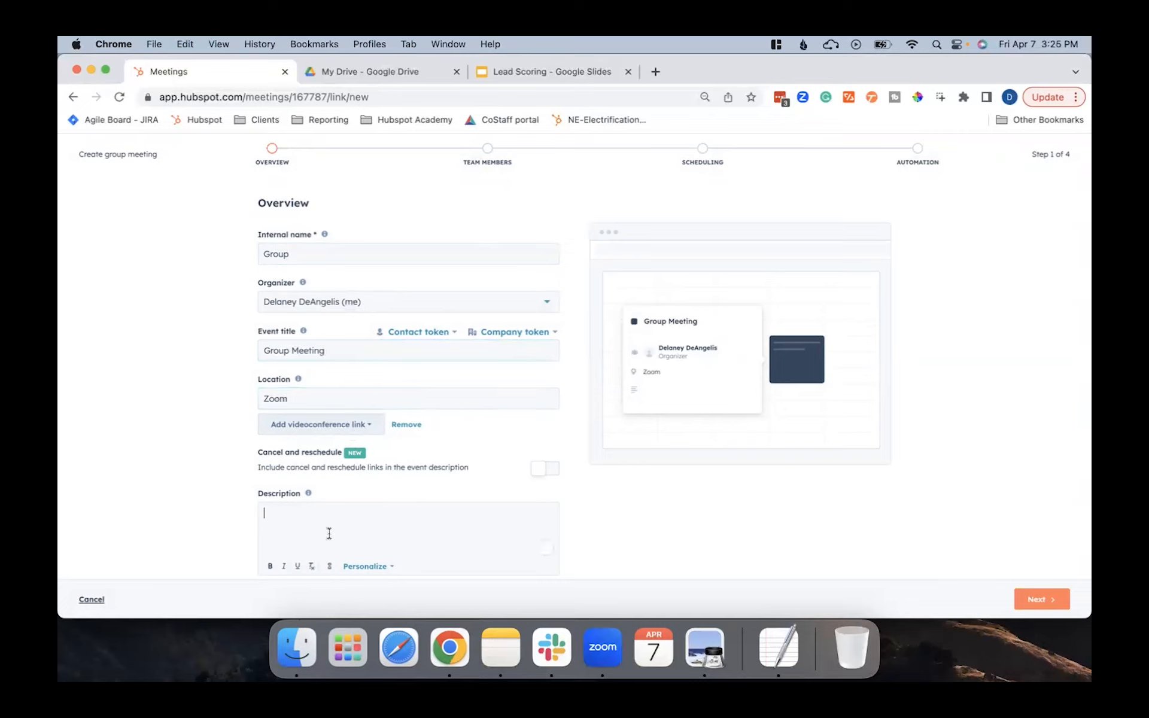
scroll(328, 533, down, 2)
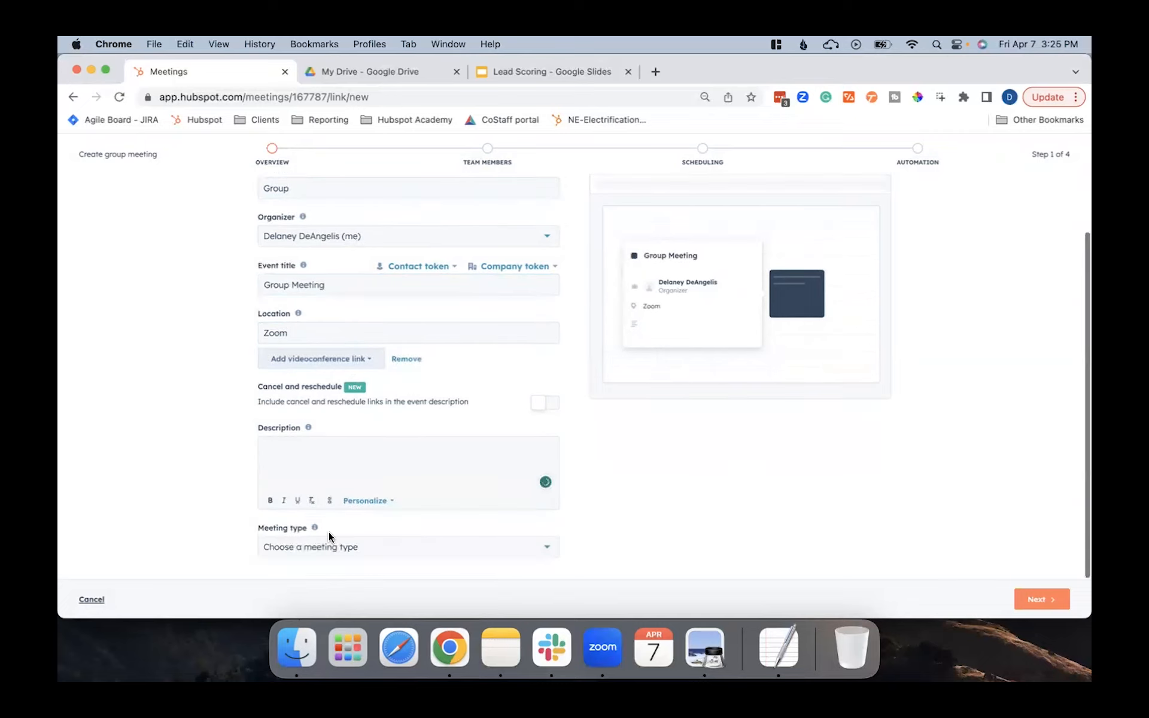
click(1053, 599)
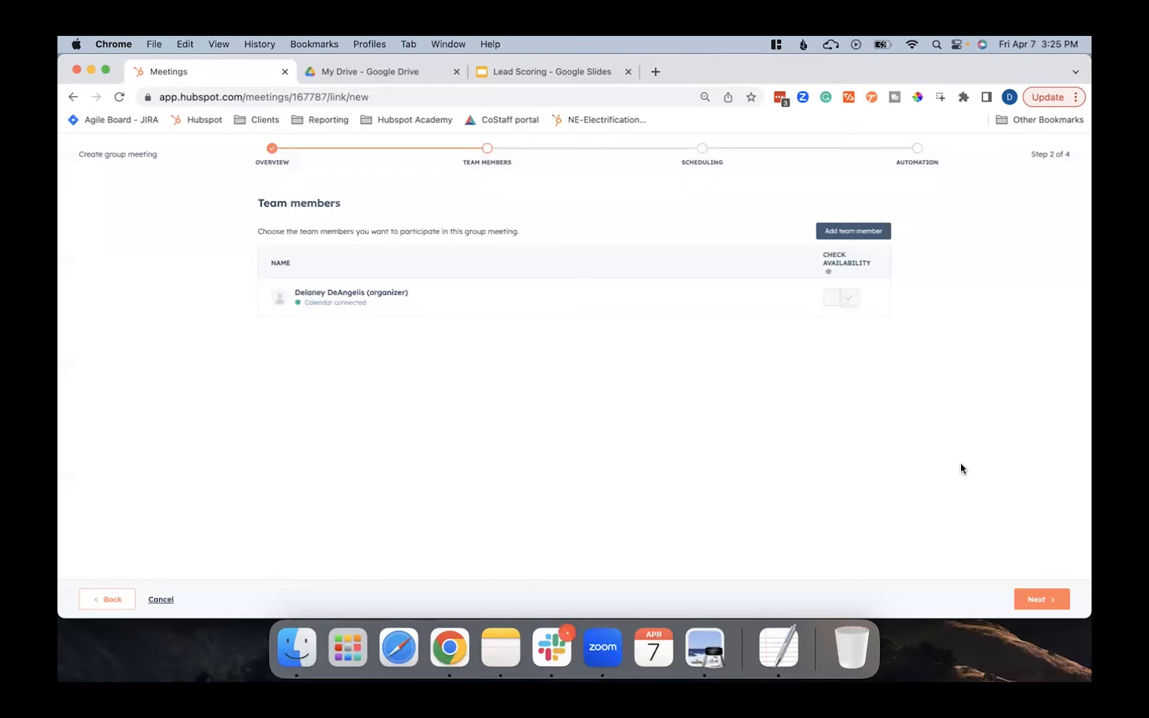
Step: Add the second available colleague as a participating team member of the group meeting
click(865, 233)
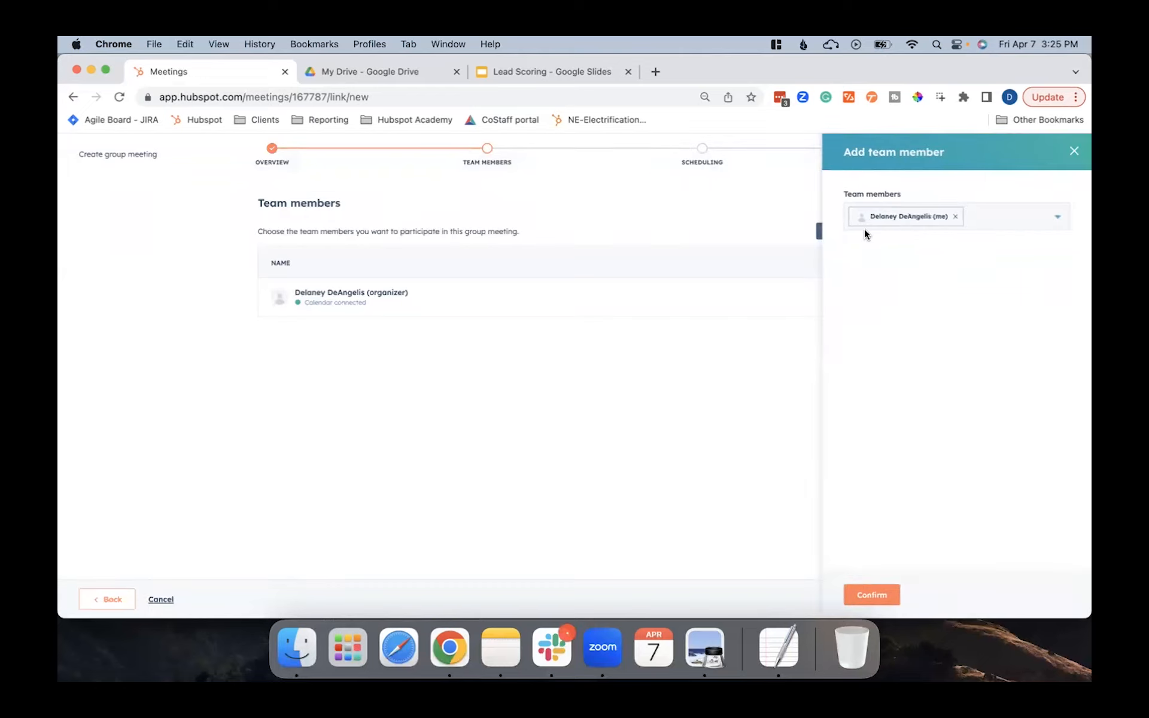
click(1013, 222)
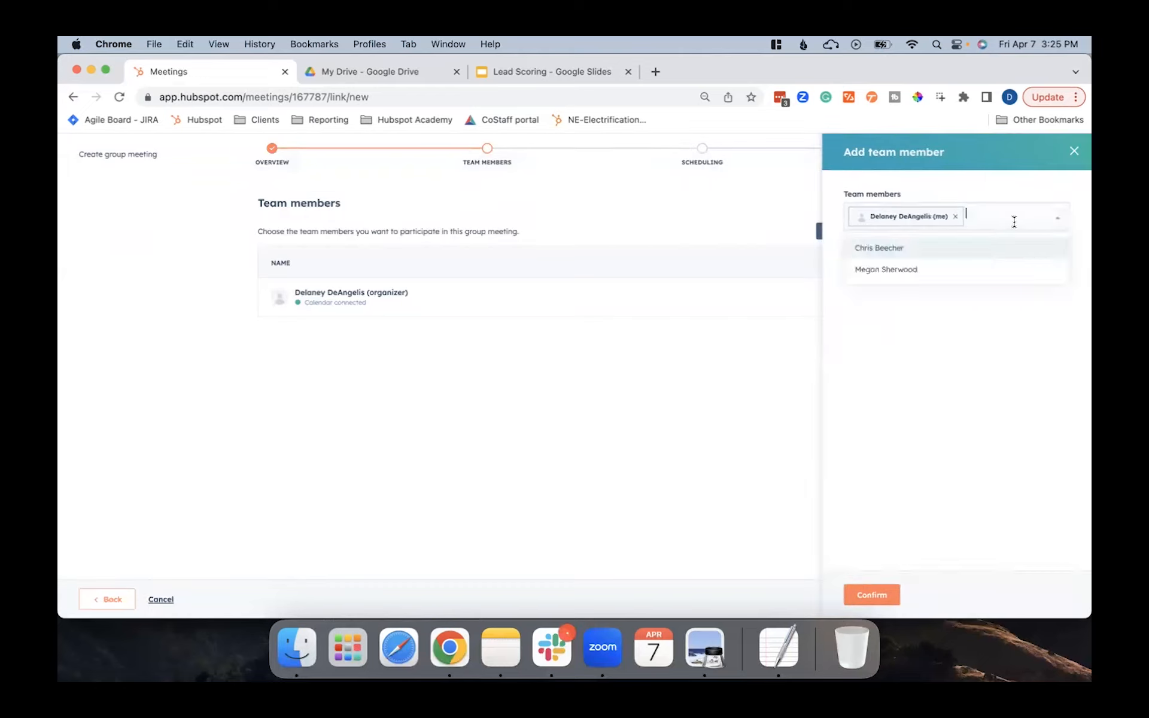
click(978, 269)
click(925, 399)
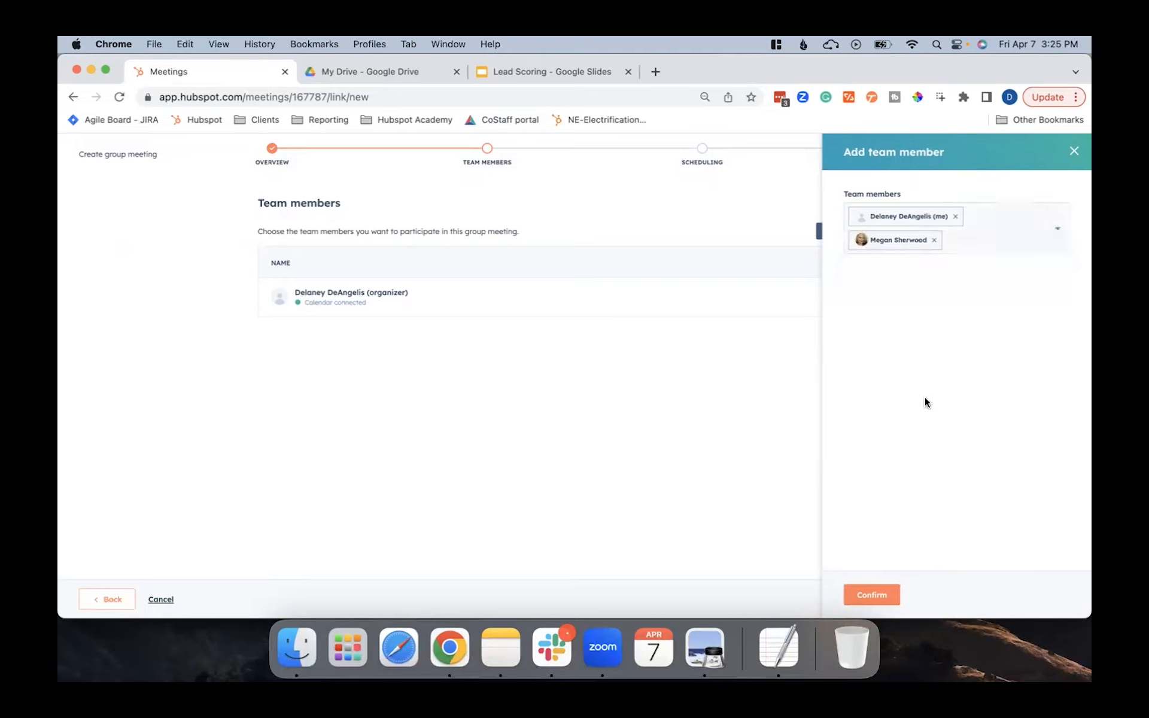
click(873, 595)
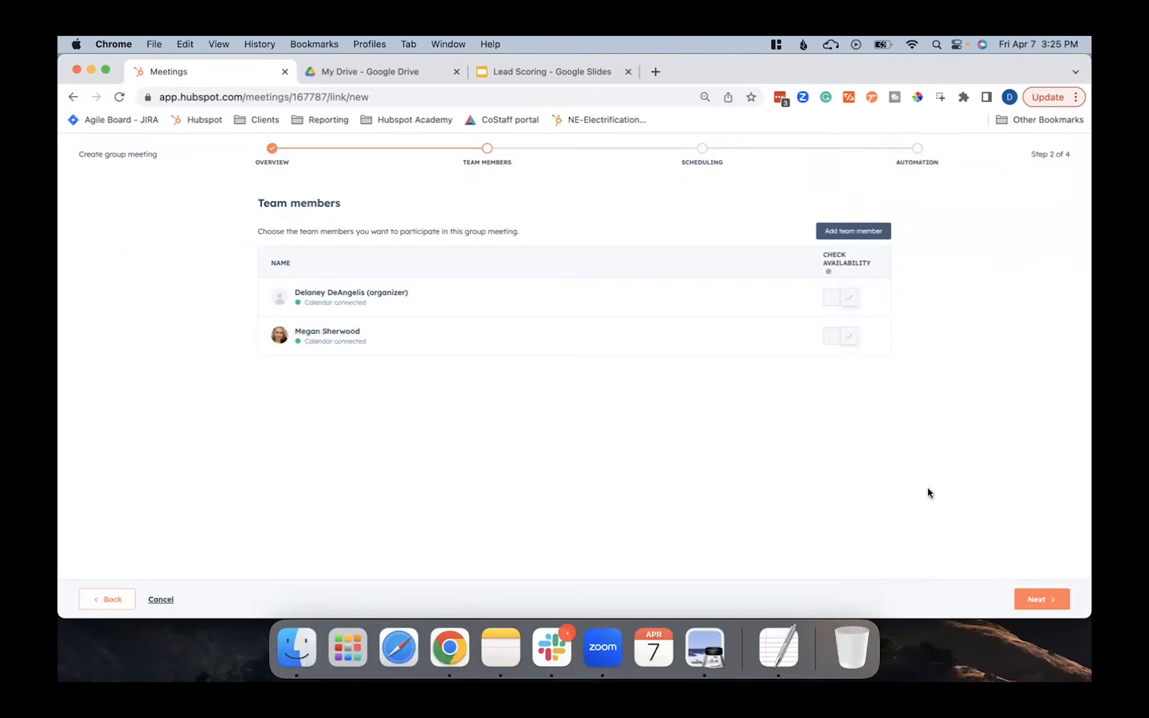
Step: Review the group meeting's schedule, keep the default scheduling and automation settings, and create the scheduling page
click(1047, 599)
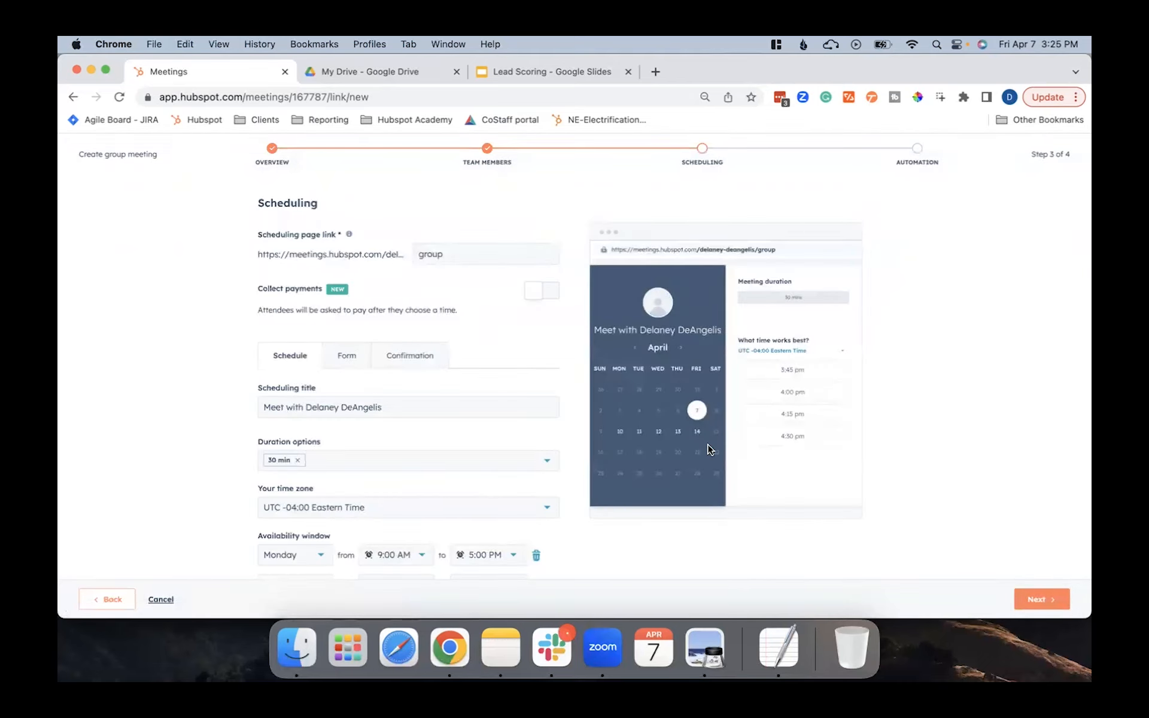
scroll(707, 449, down, 5)
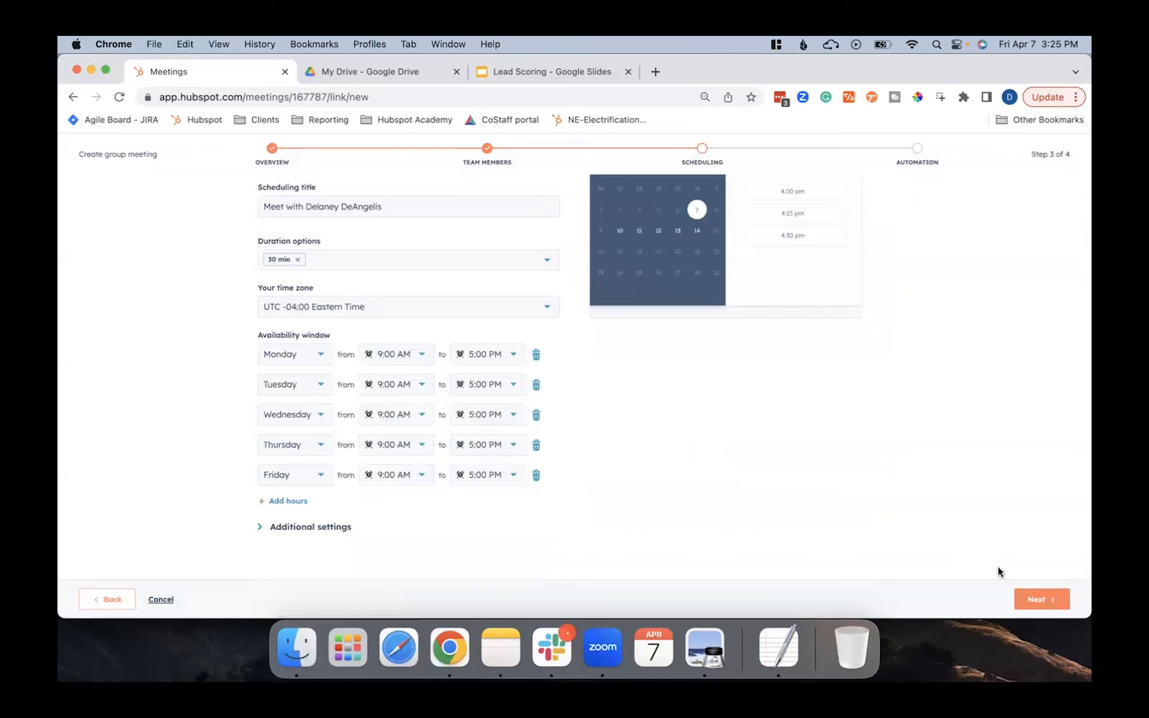
click(1042, 599)
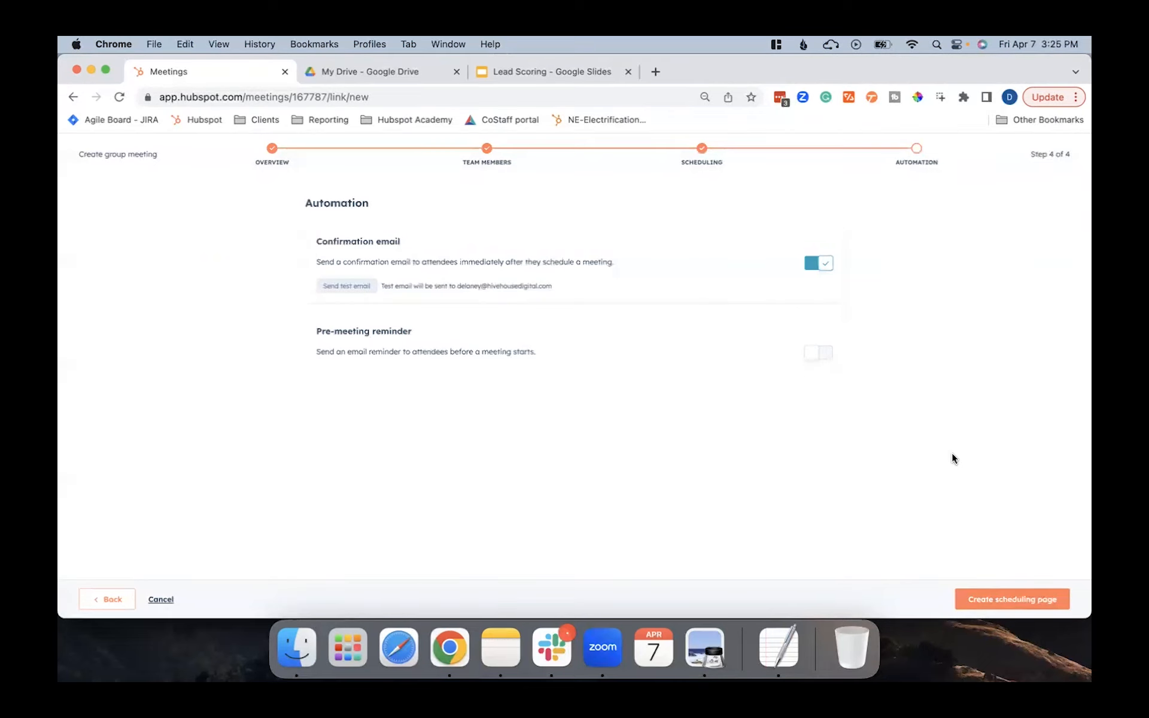
click(990, 605)
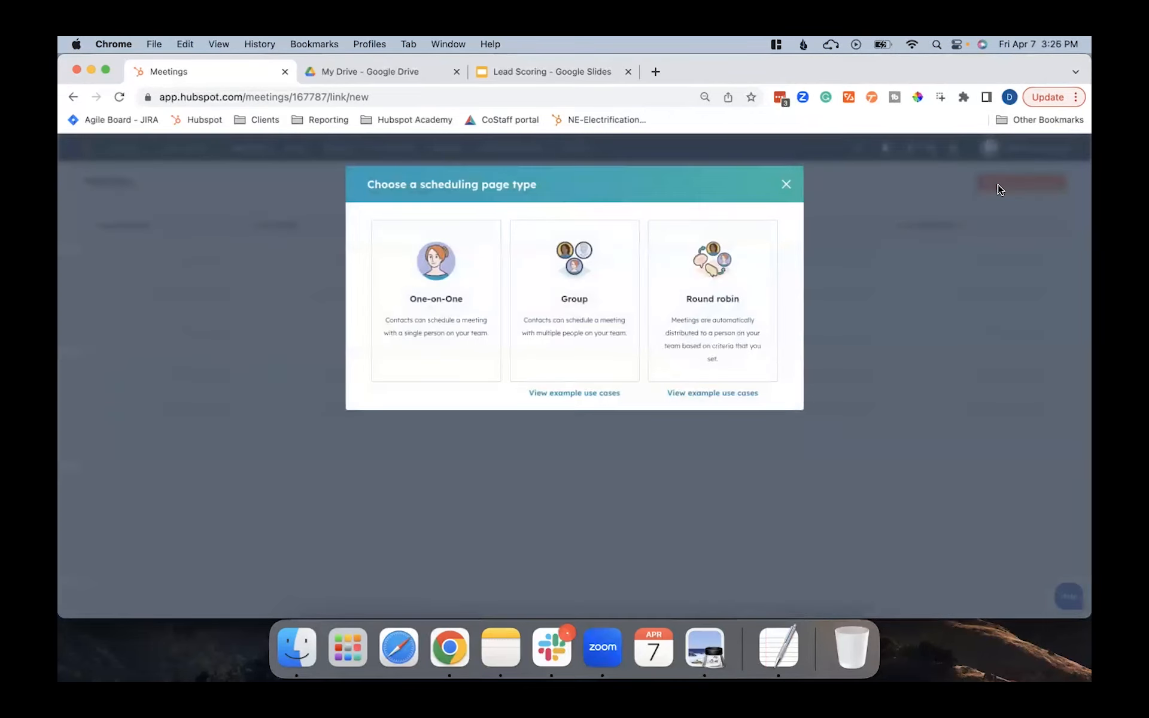
Step: Start a Round robin scheduling page with internal name Round Robin and complete its overview
click(729, 289)
click(404, 248)
text(Round Robin)
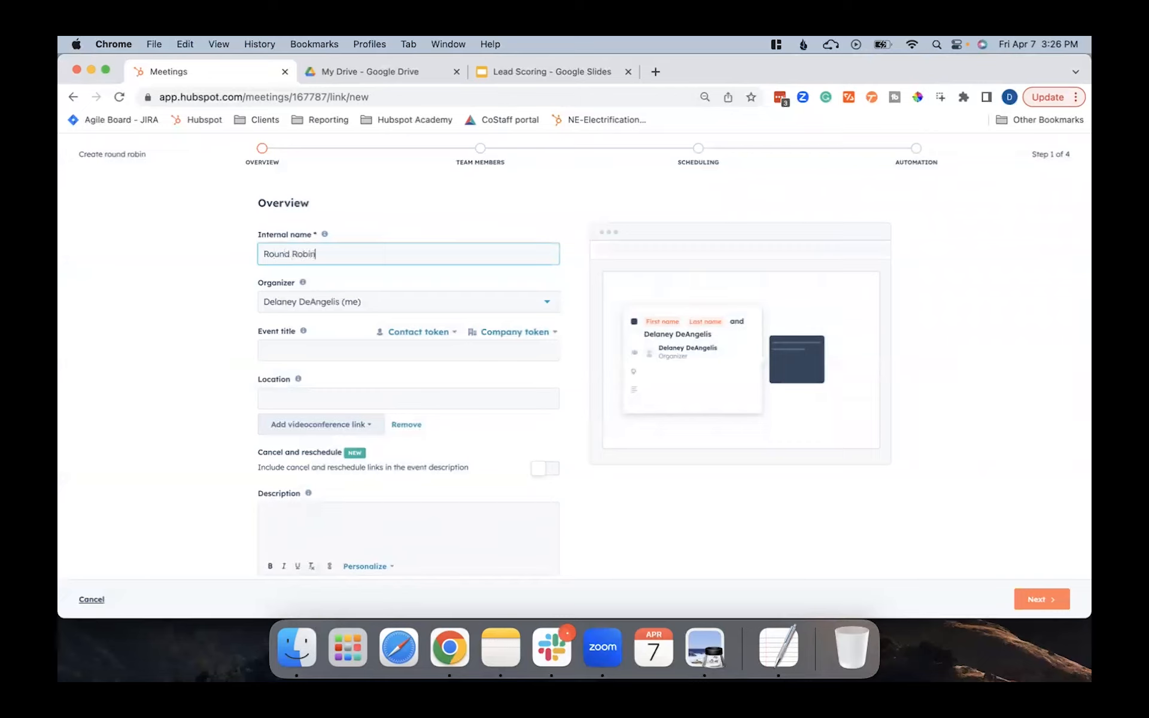
scroll(595, 344, down, 2)
click(1040, 601)
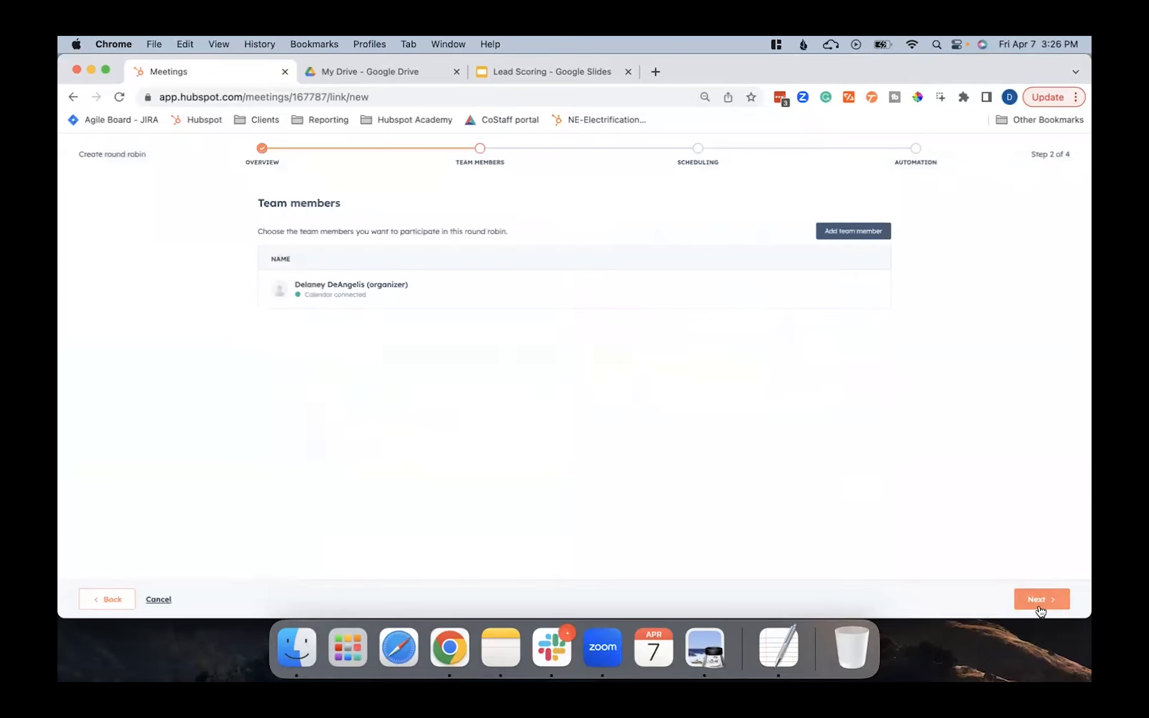
Step: Add both available colleagues as team members of the round robin meeting
click(868, 233)
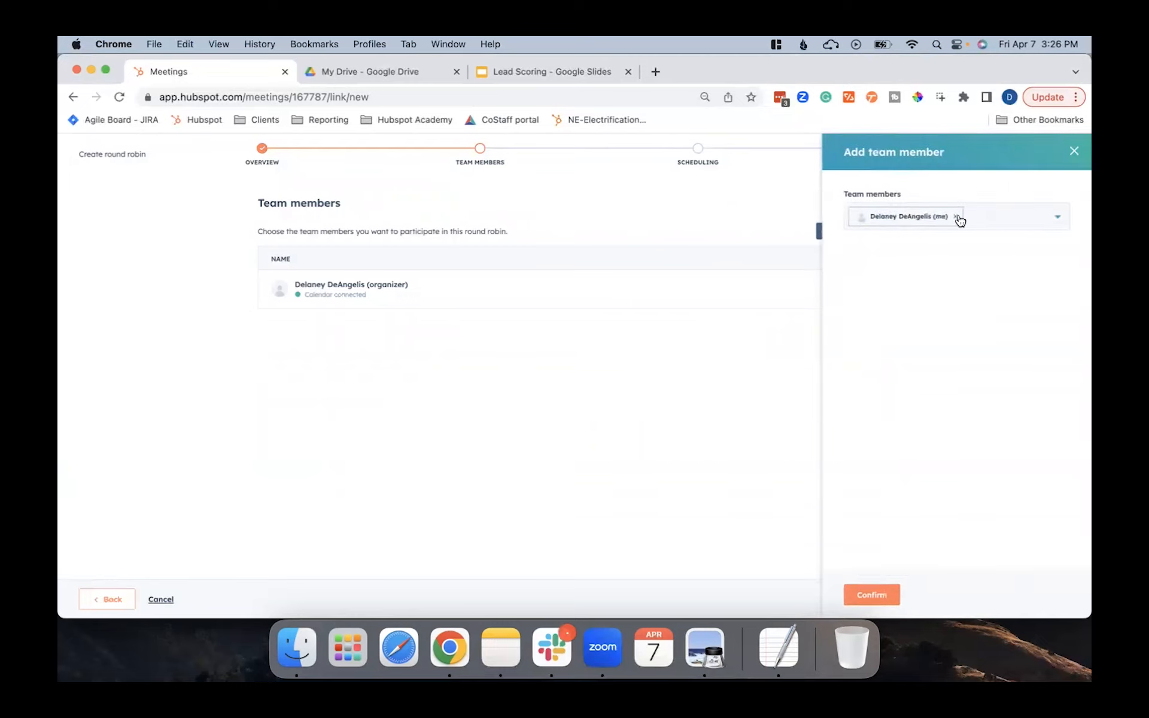
click(1007, 217)
click(935, 248)
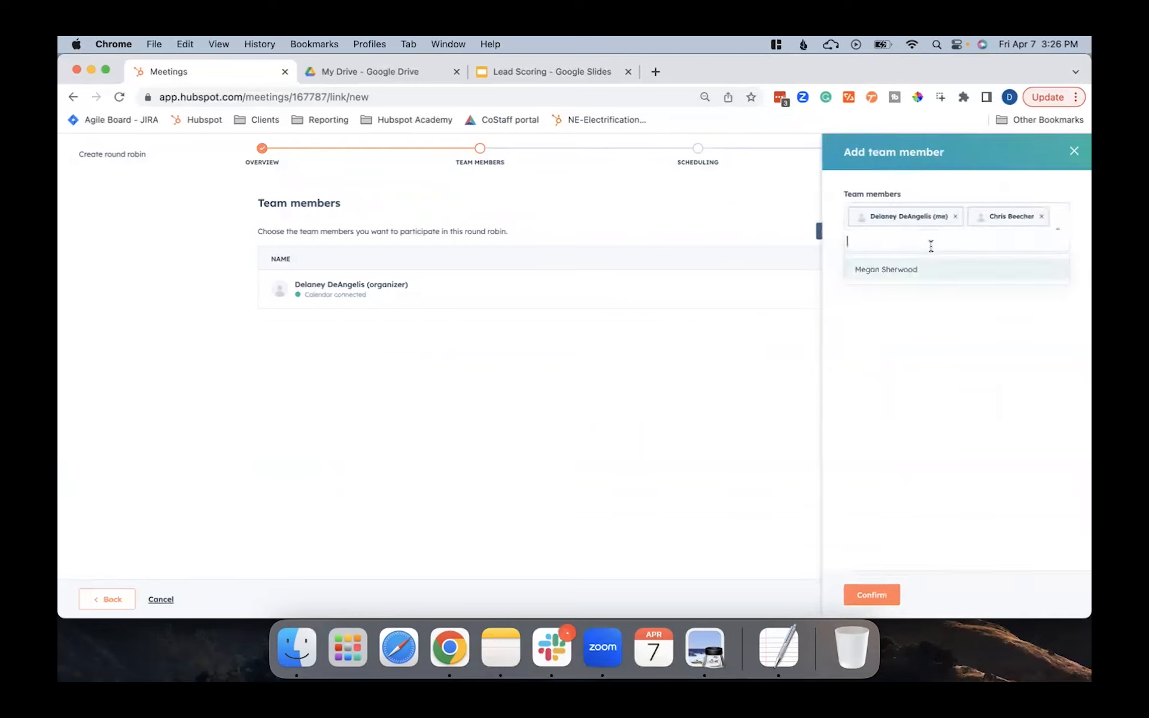
click(936, 267)
click(894, 364)
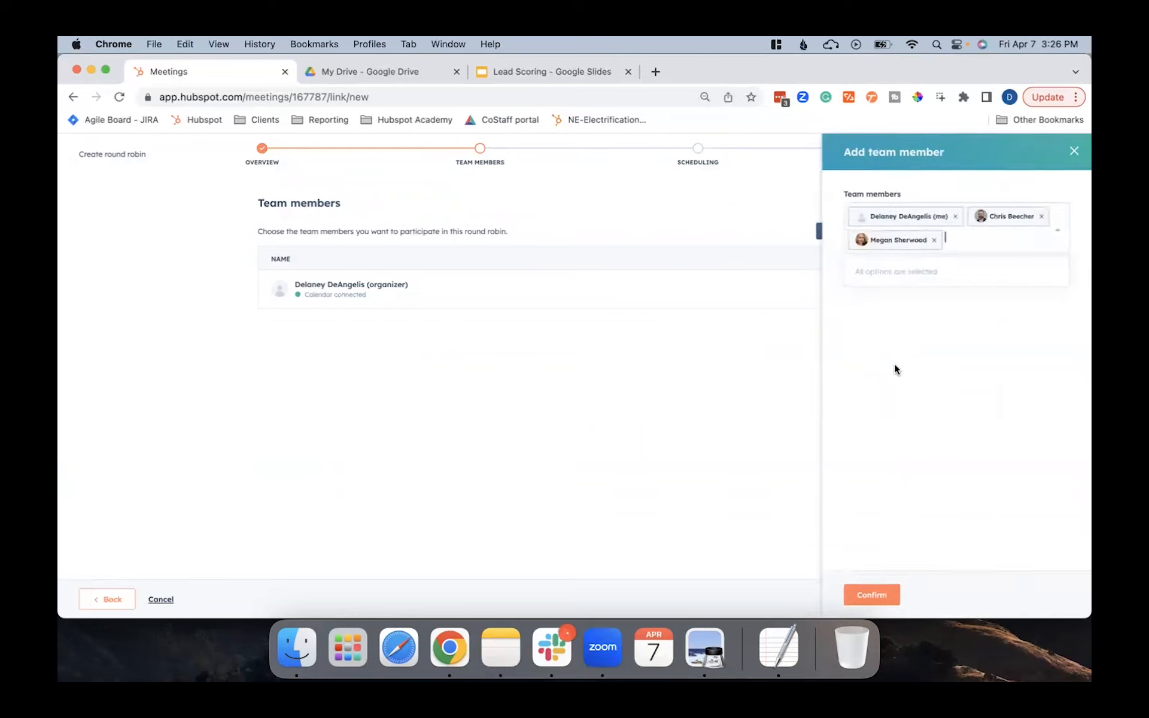
click(871, 596)
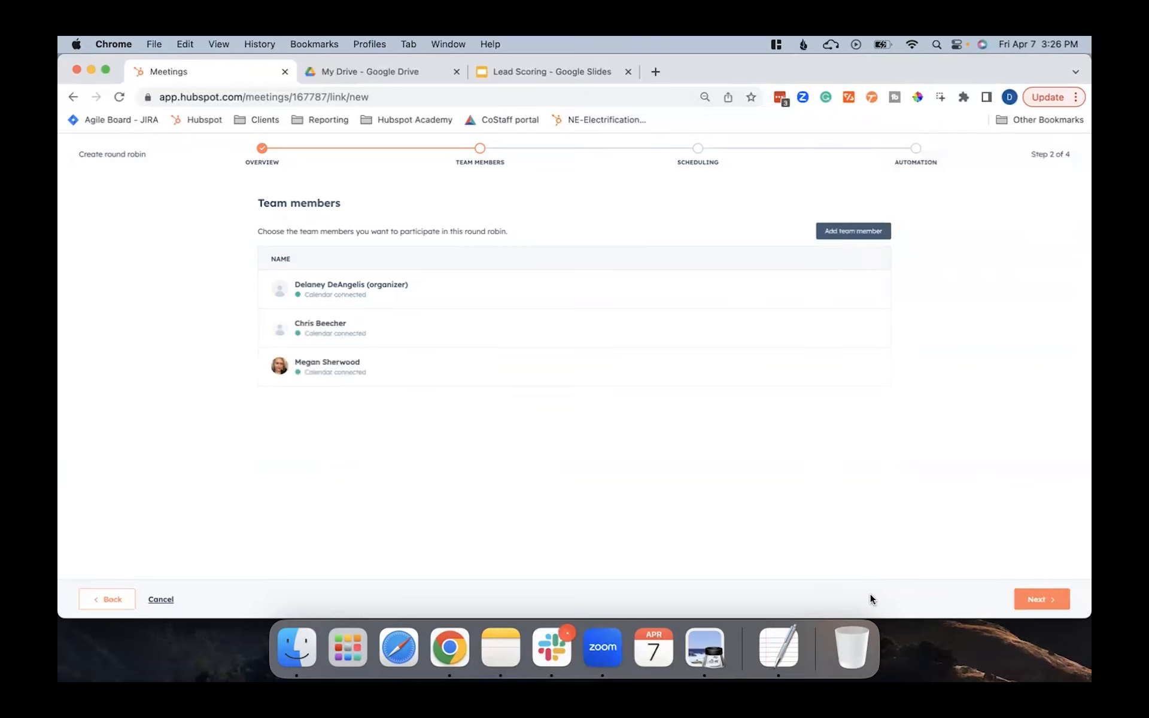
Step: Proceed to the round robin's scheduling settings and enable Prioritize contact owner for its welcome screen
click(1040, 600)
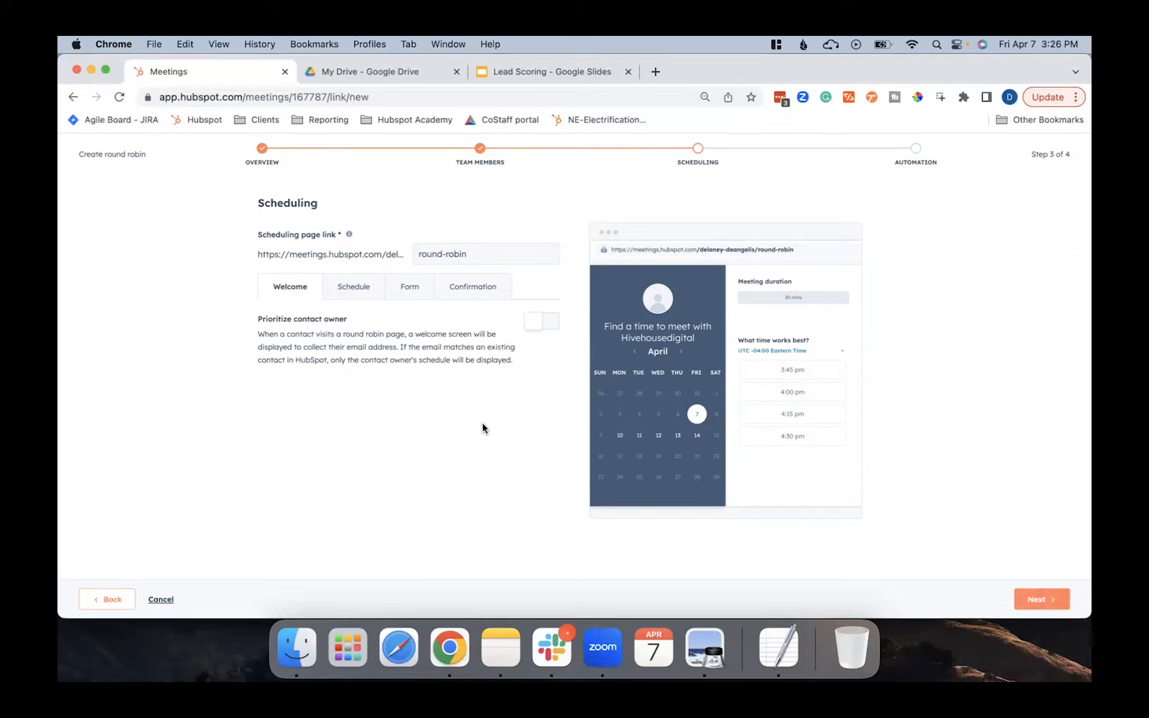
click(542, 321)
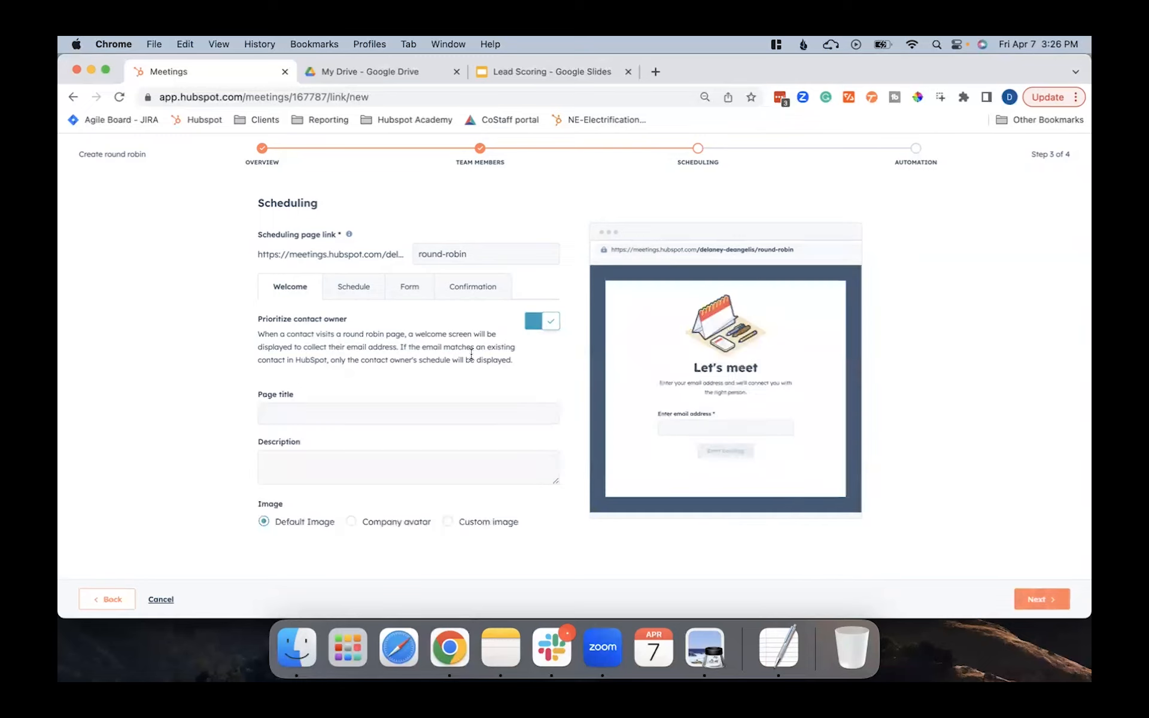